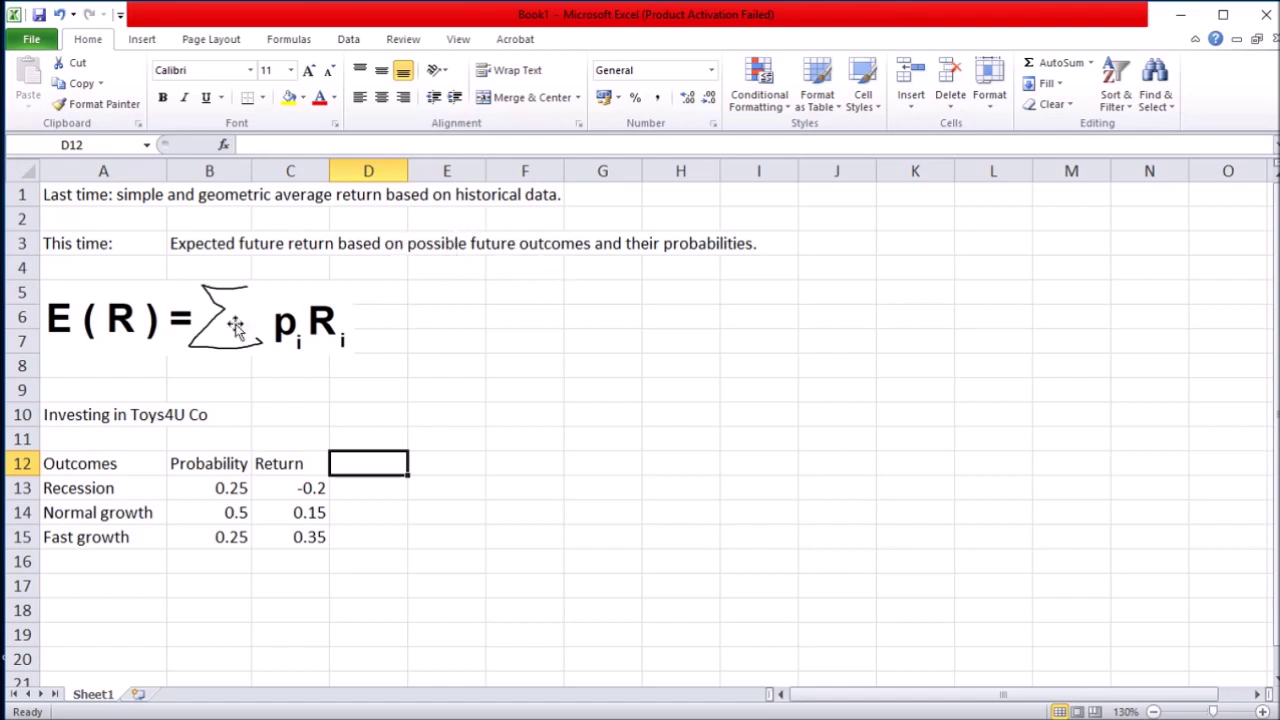
# - Examine the expected return formula picture and the Toys4U Co investment example below it
pyautogui.click(190, 333)
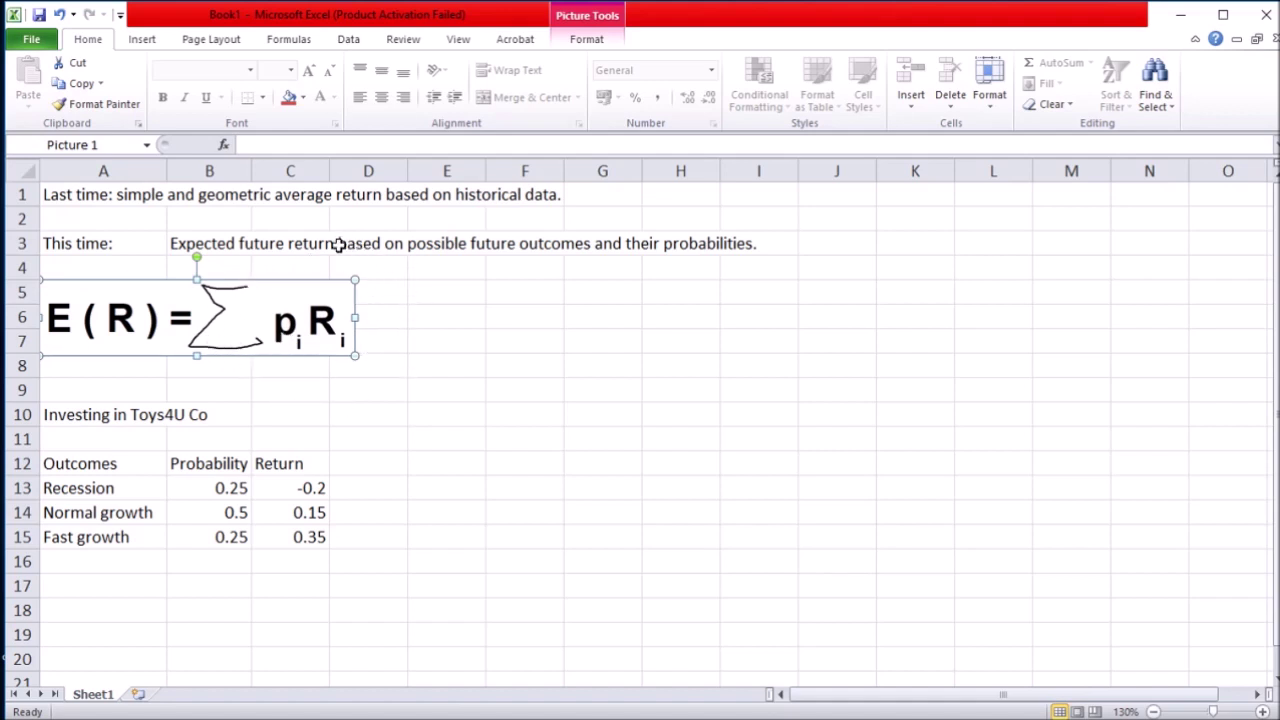
pyautogui.click(380, 389)
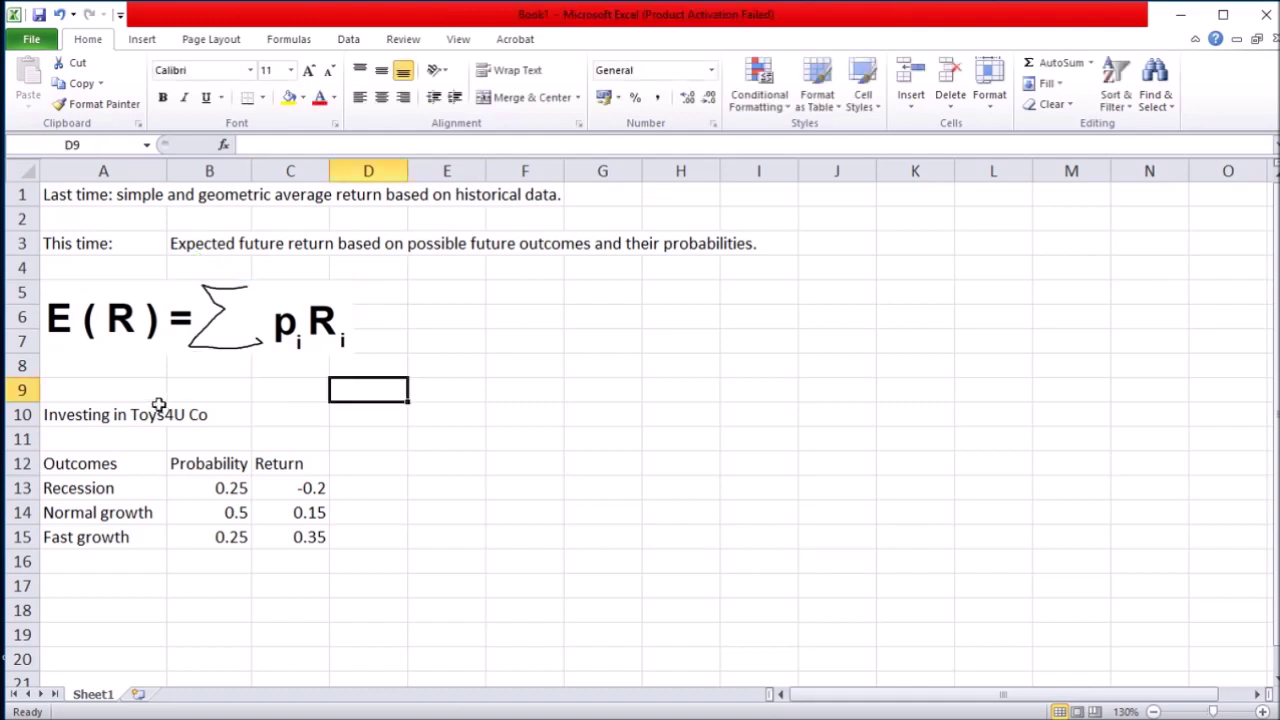
pyautogui.moveTo(106, 414); pyautogui.dragTo(312, 535)
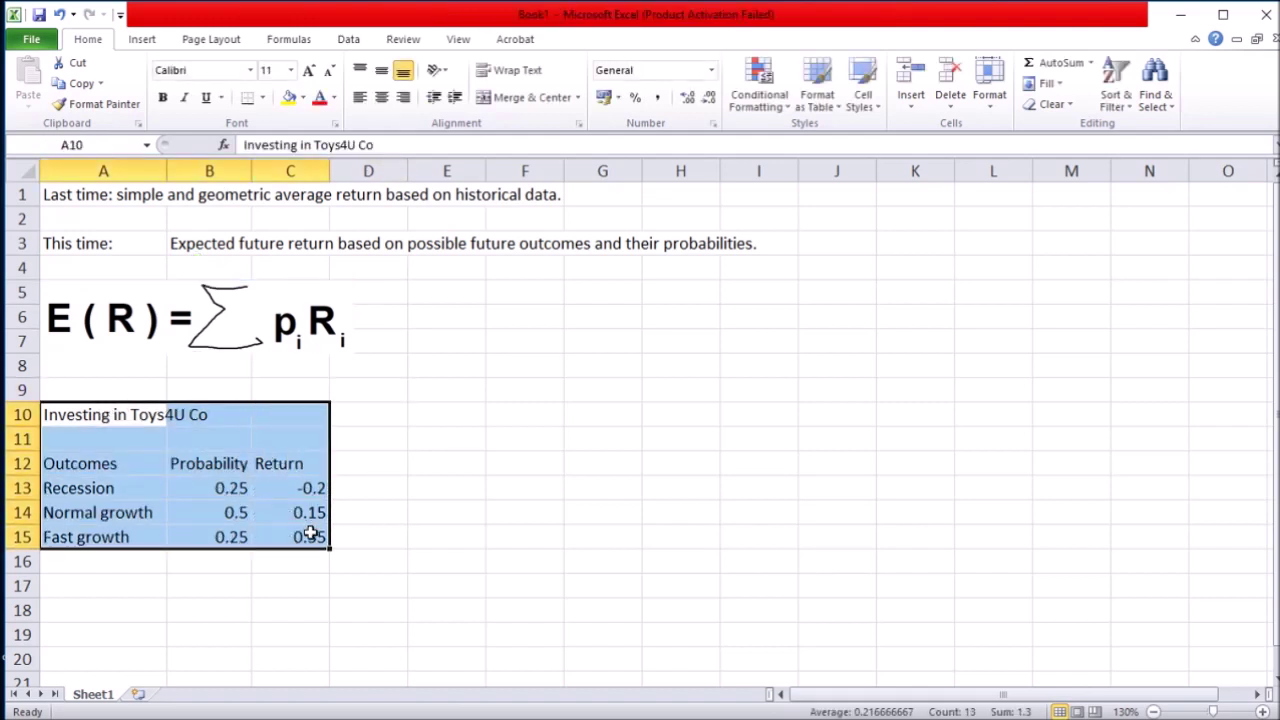
pyautogui.click(405, 479)
pyautogui.click(117, 418)
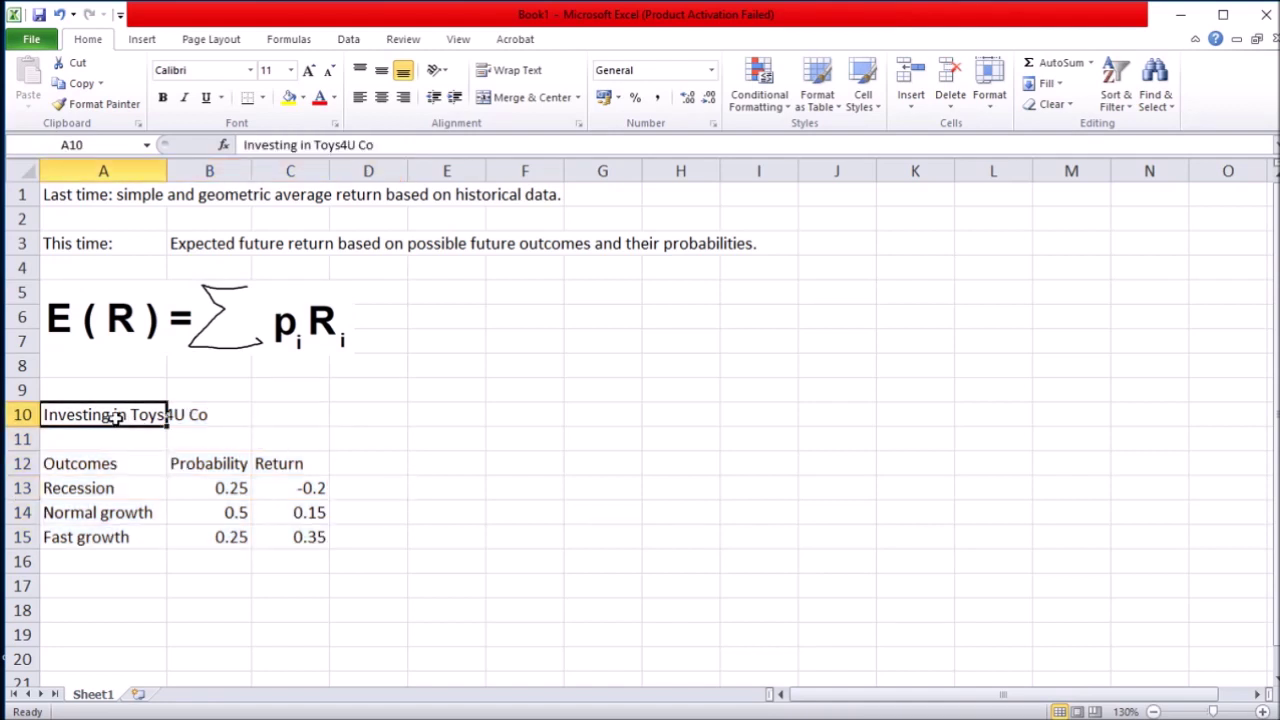
pyautogui.click(215, 437)
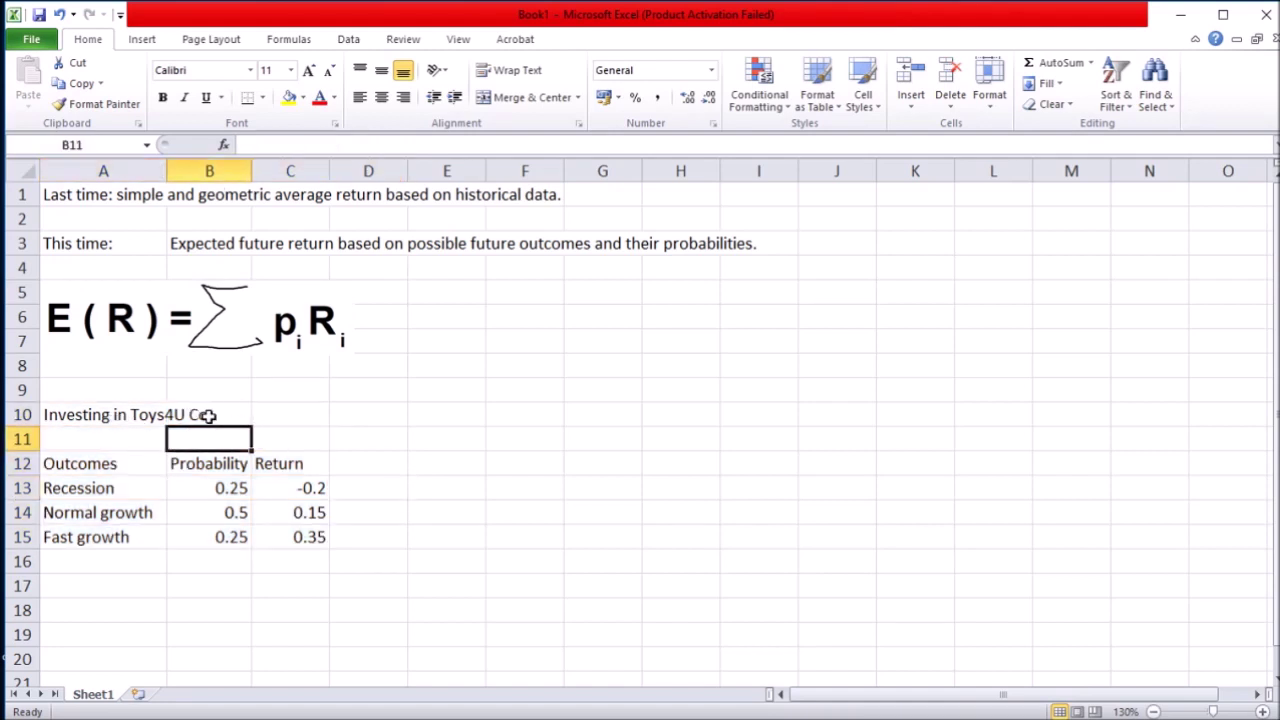
pyautogui.click(207, 415)
pyautogui.click(160, 439)
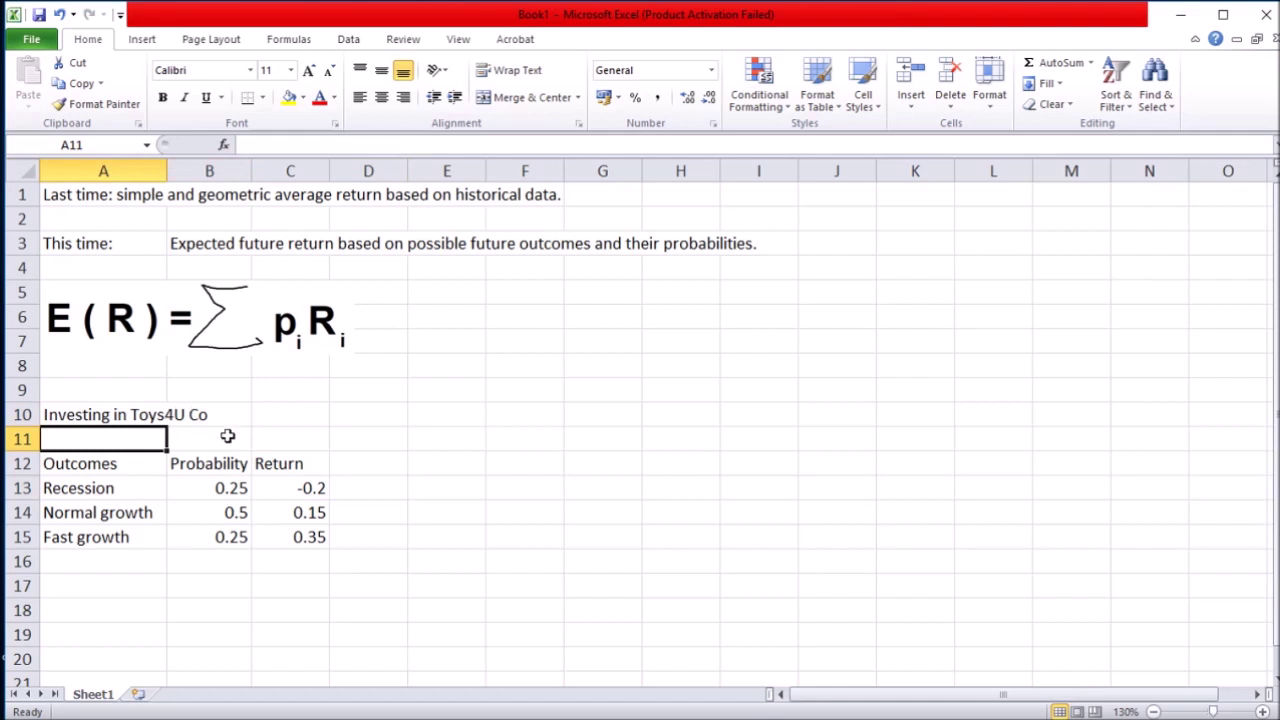
# - Review the three outcomes in A13:A15 and the probability assigned to each in B13:B15
pyautogui.moveTo(129, 463); pyautogui.dragTo(134, 529)
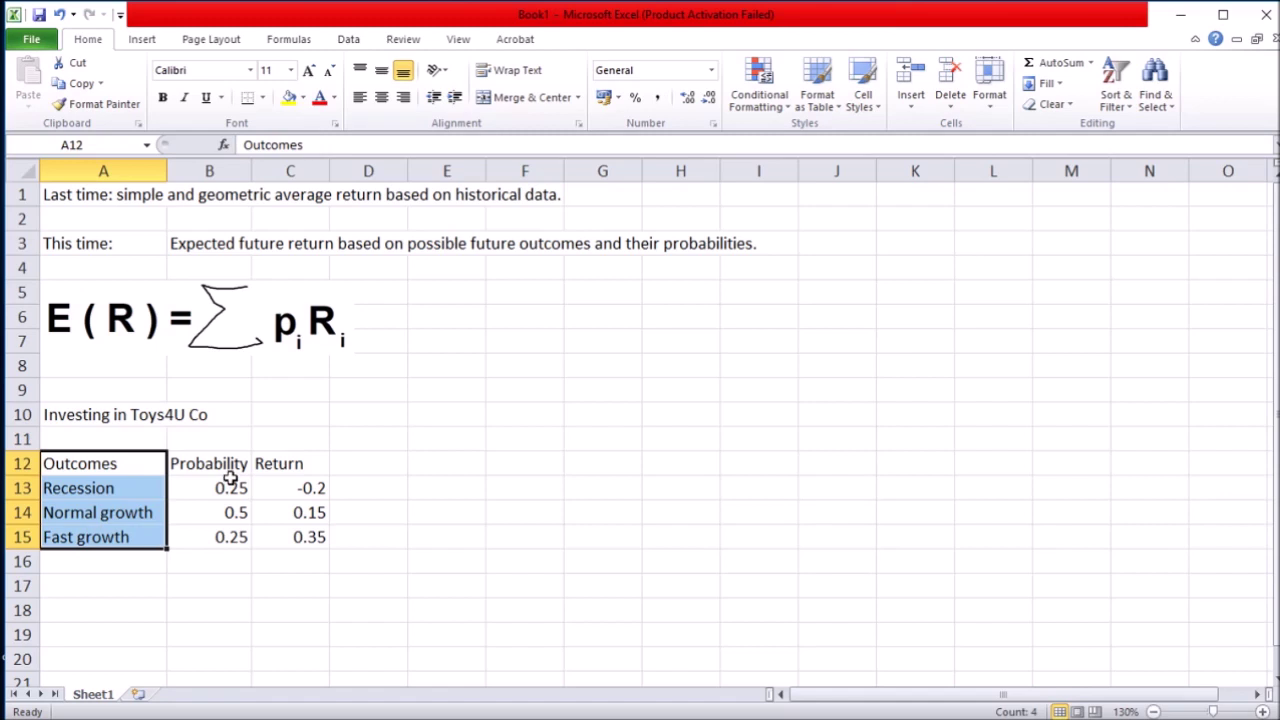
pyautogui.click(132, 488)
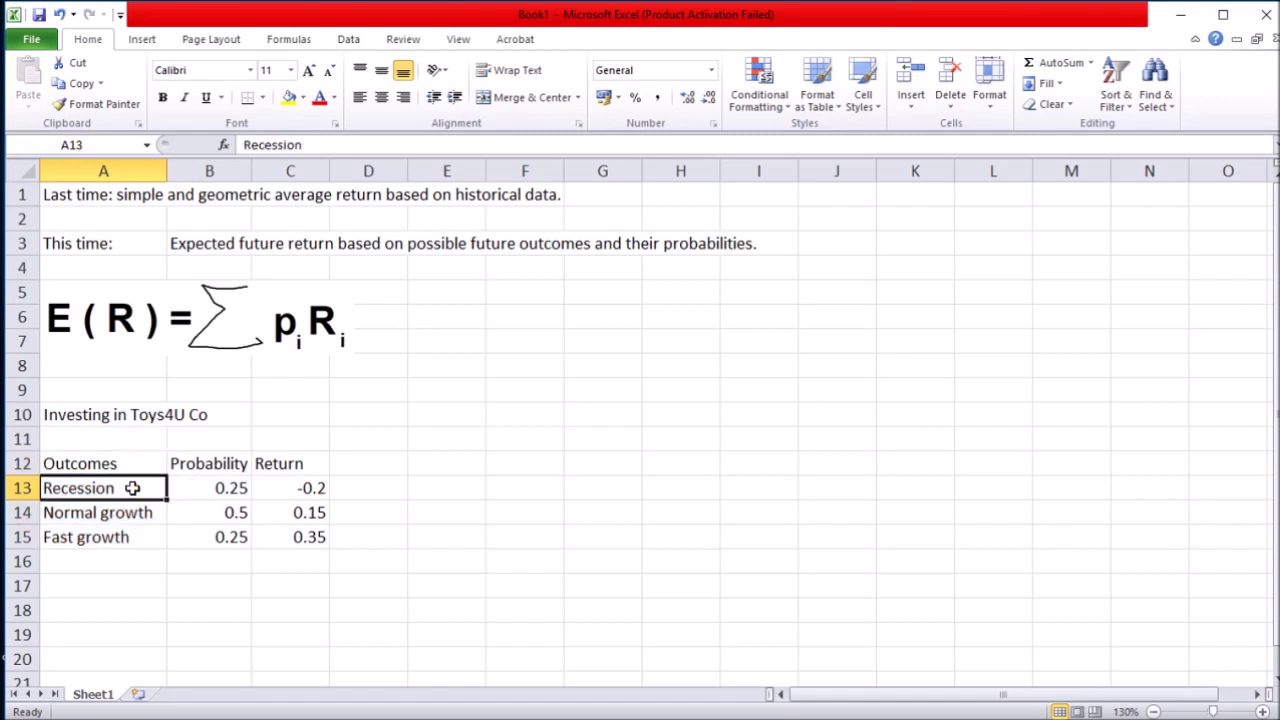
pyautogui.click(129, 512)
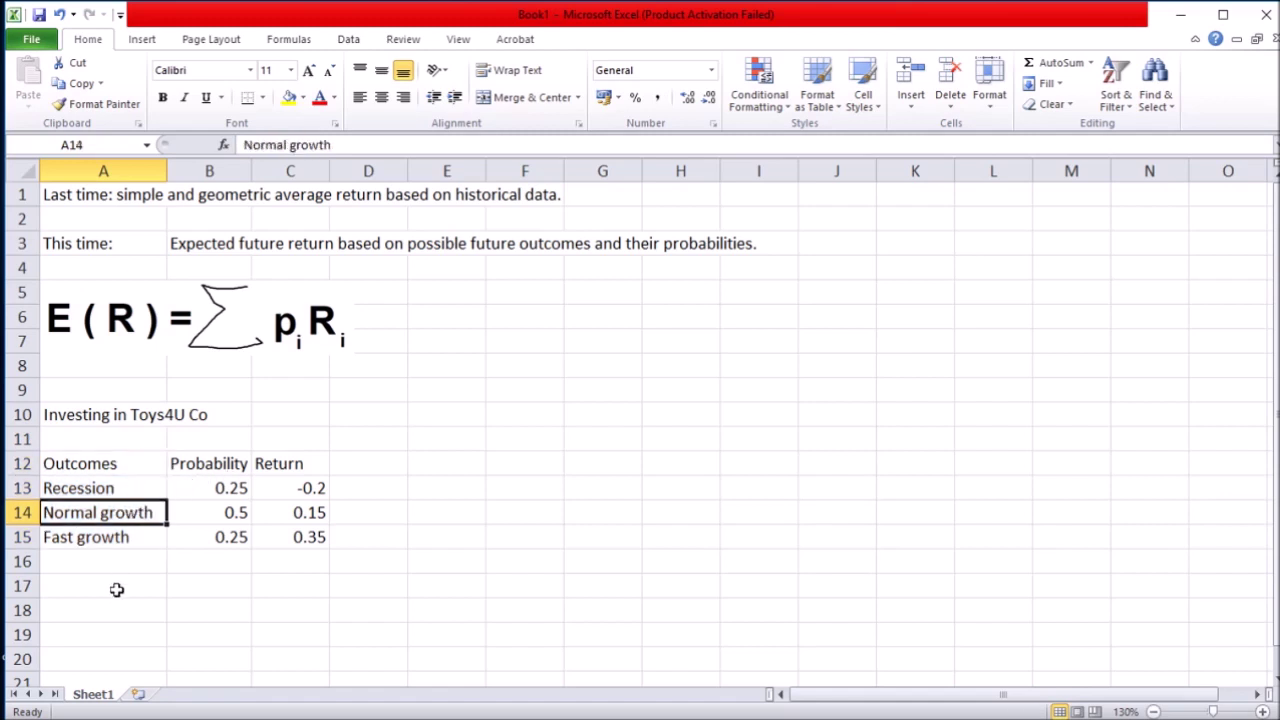
pyautogui.click(139, 539)
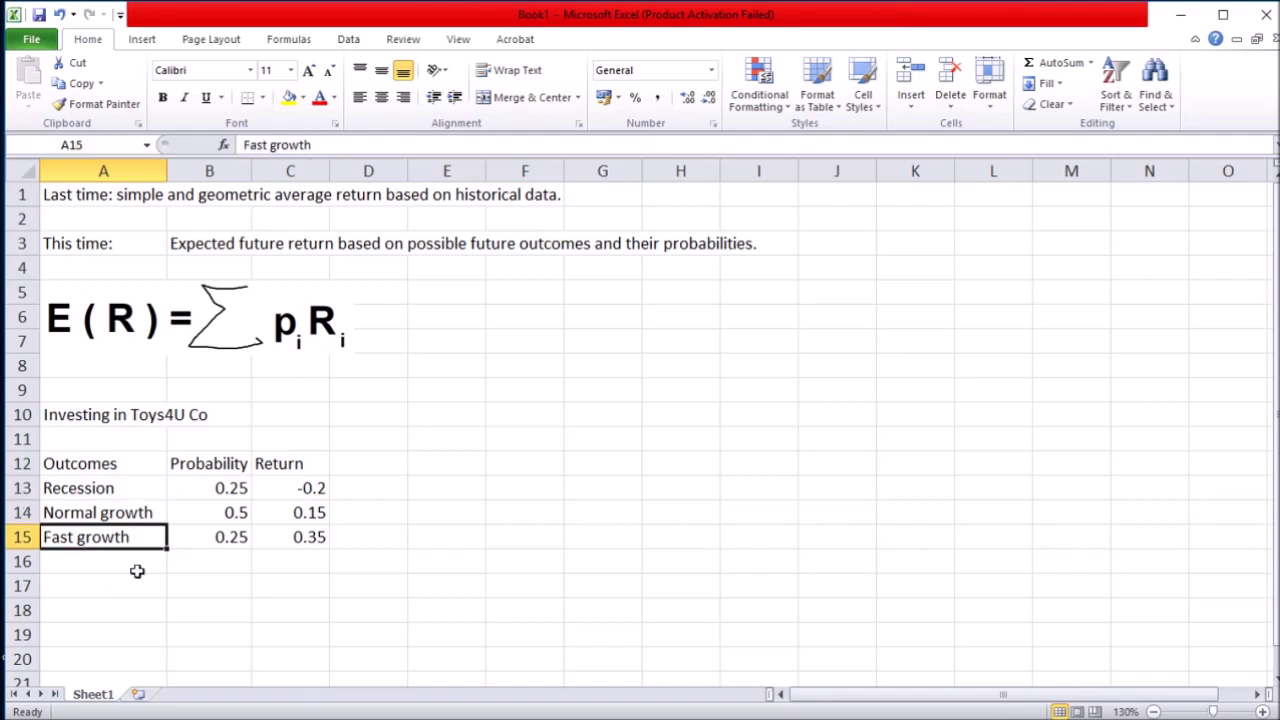
pyautogui.moveTo(141, 488); pyautogui.dragTo(130, 535)
pyautogui.moveTo(200, 490); pyautogui.dragTo(202, 530)
pyautogui.click(199, 487)
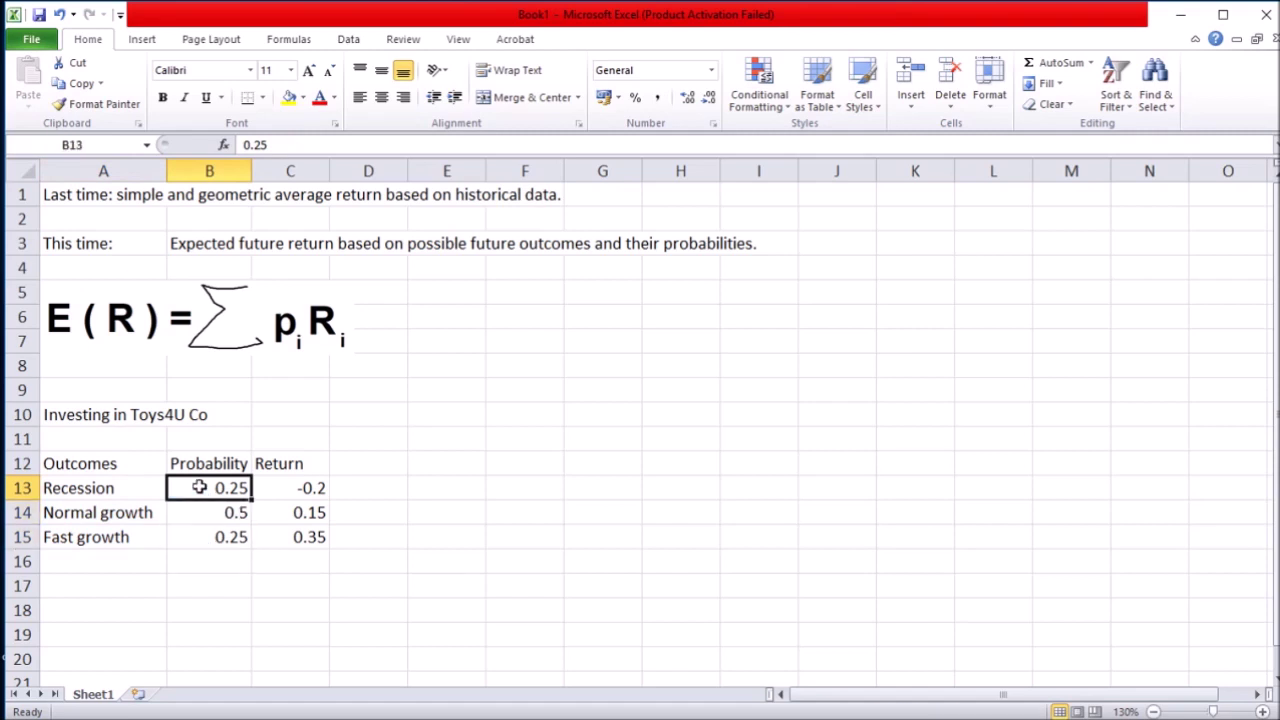
pyautogui.click(197, 512)
pyautogui.click(195, 536)
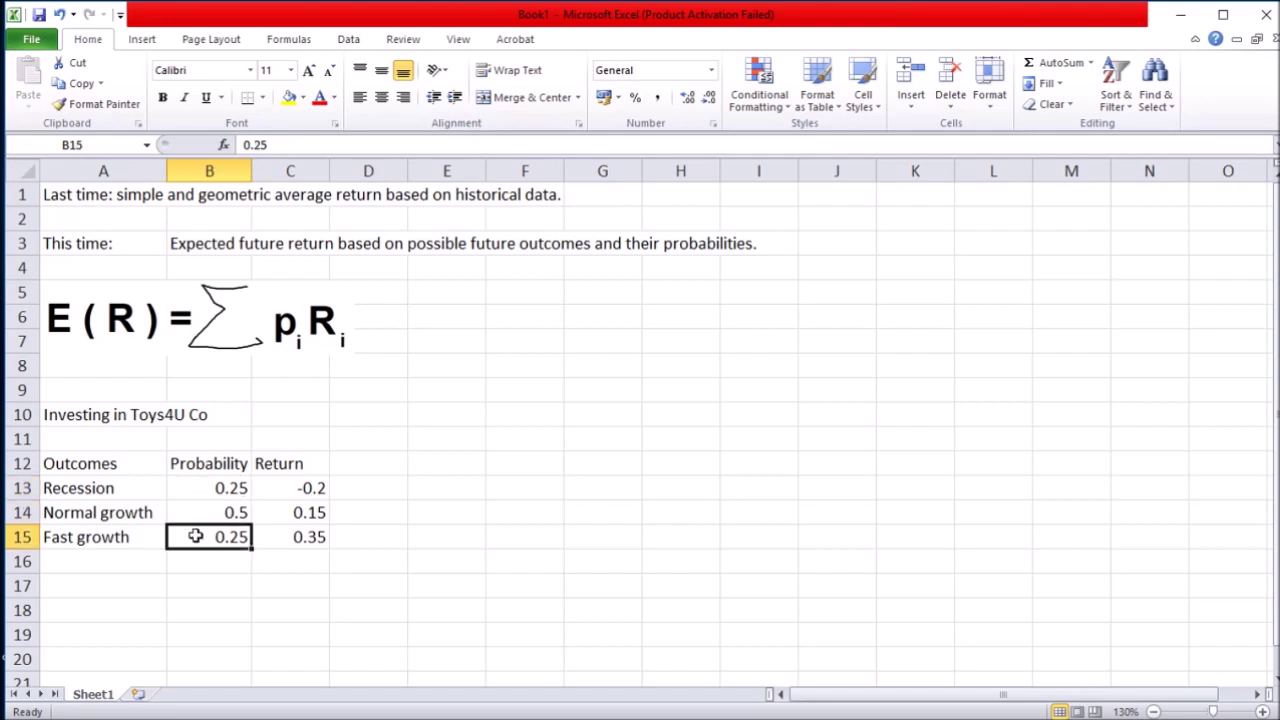
pyautogui.moveTo(117, 487); pyautogui.dragTo(130, 522)
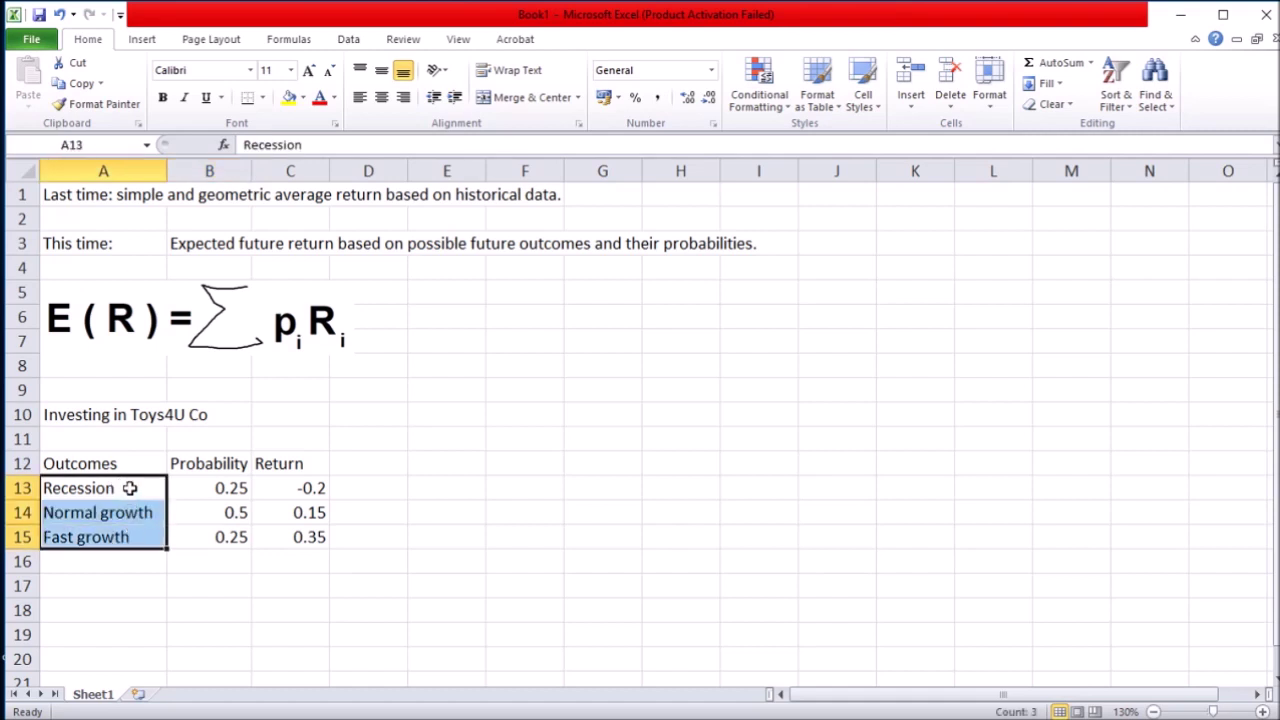
# - Review the Return column in C12:C15, matching each return to its recession, normal growth or fast growth outcome
pyautogui.moveTo(291, 463); pyautogui.dragTo(286, 530)
pyautogui.click(285, 485)
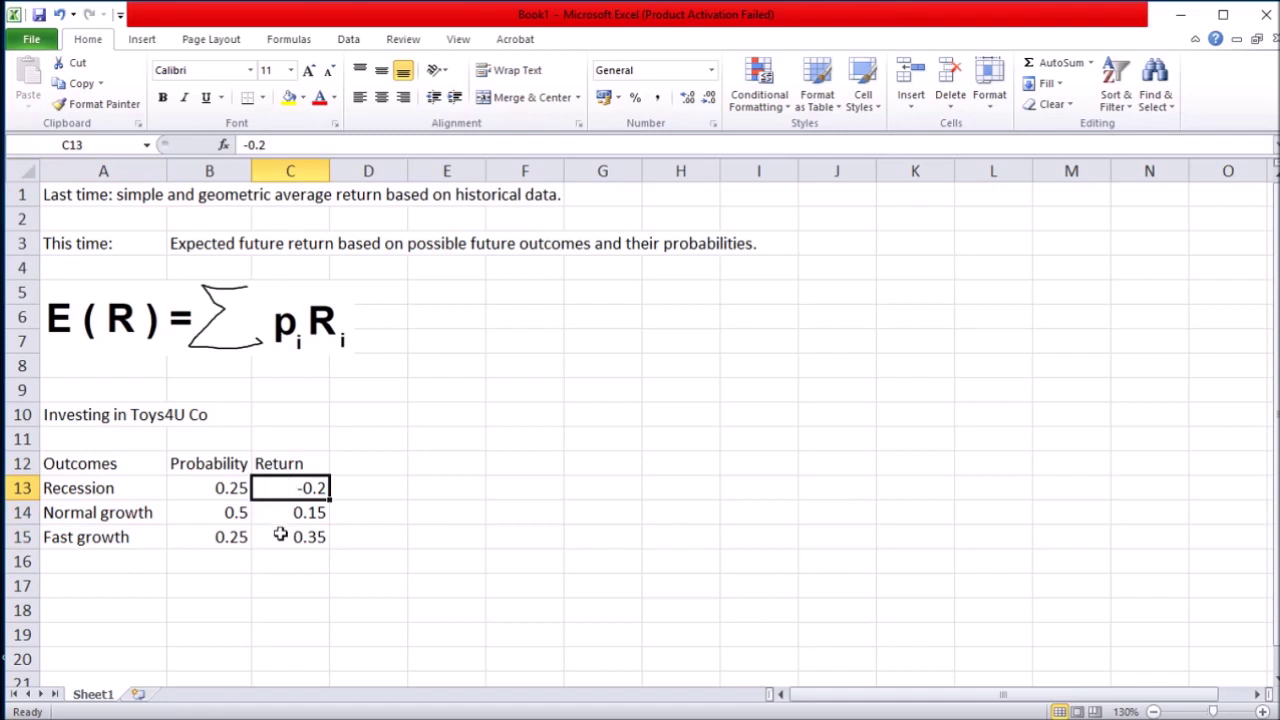
pyautogui.moveTo(286, 466); pyautogui.dragTo(278, 532)
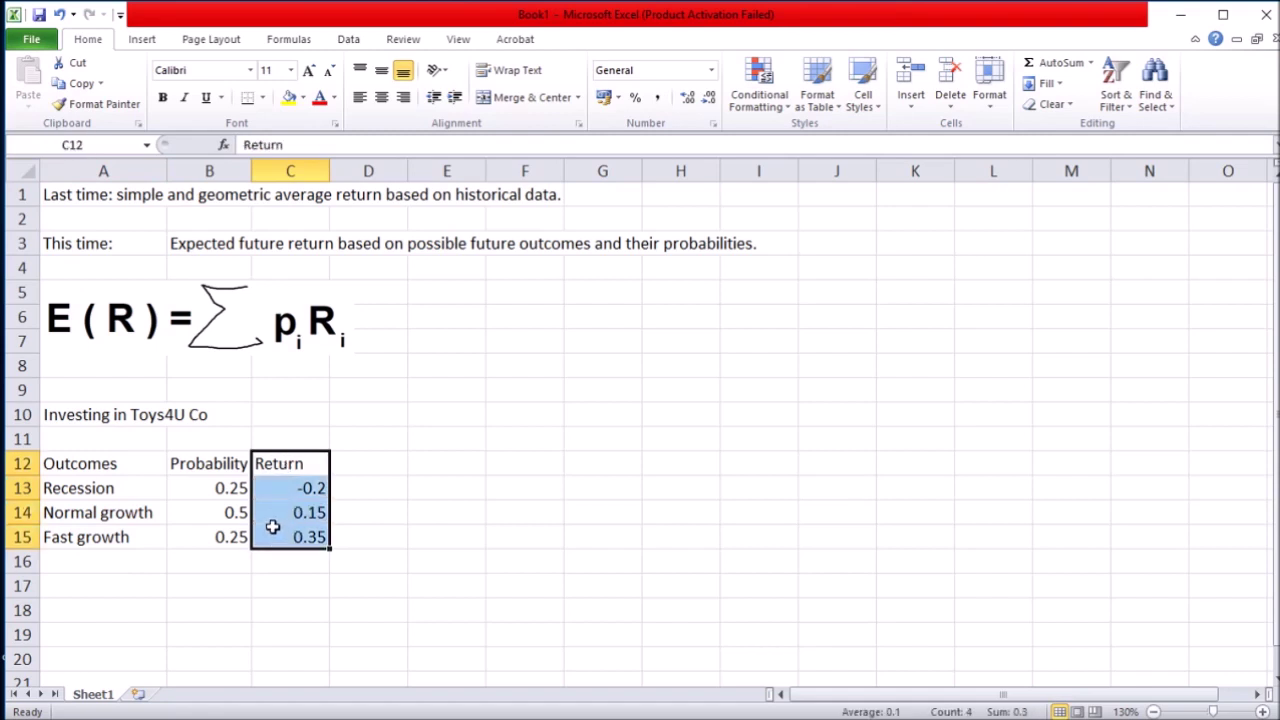
pyautogui.click(130, 487)
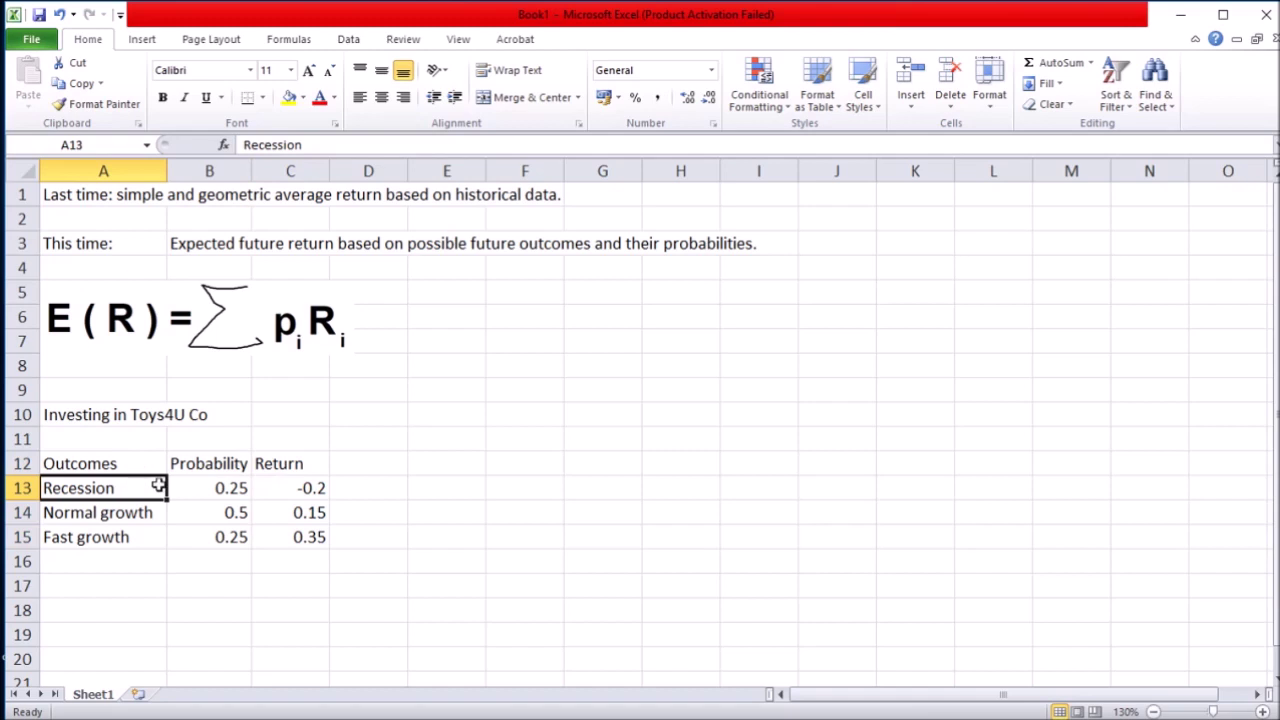
pyautogui.click(268, 487)
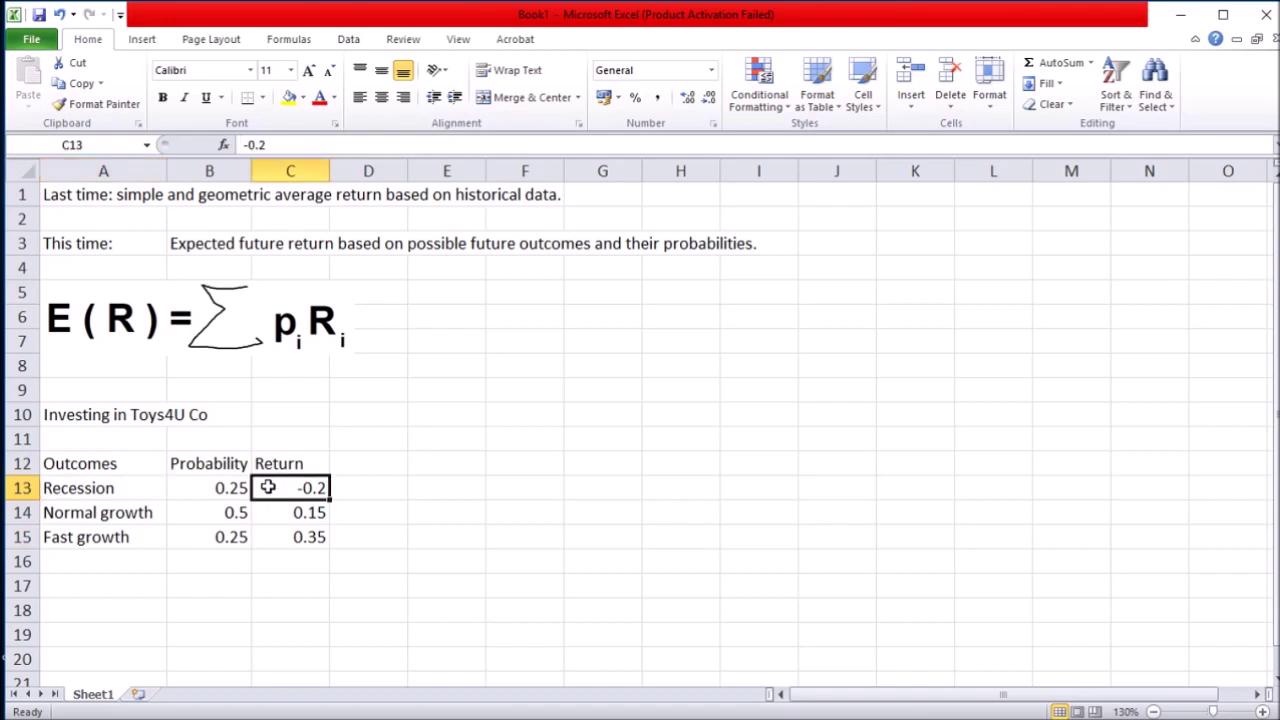
pyautogui.moveTo(134, 511); pyautogui.dragTo(127, 534)
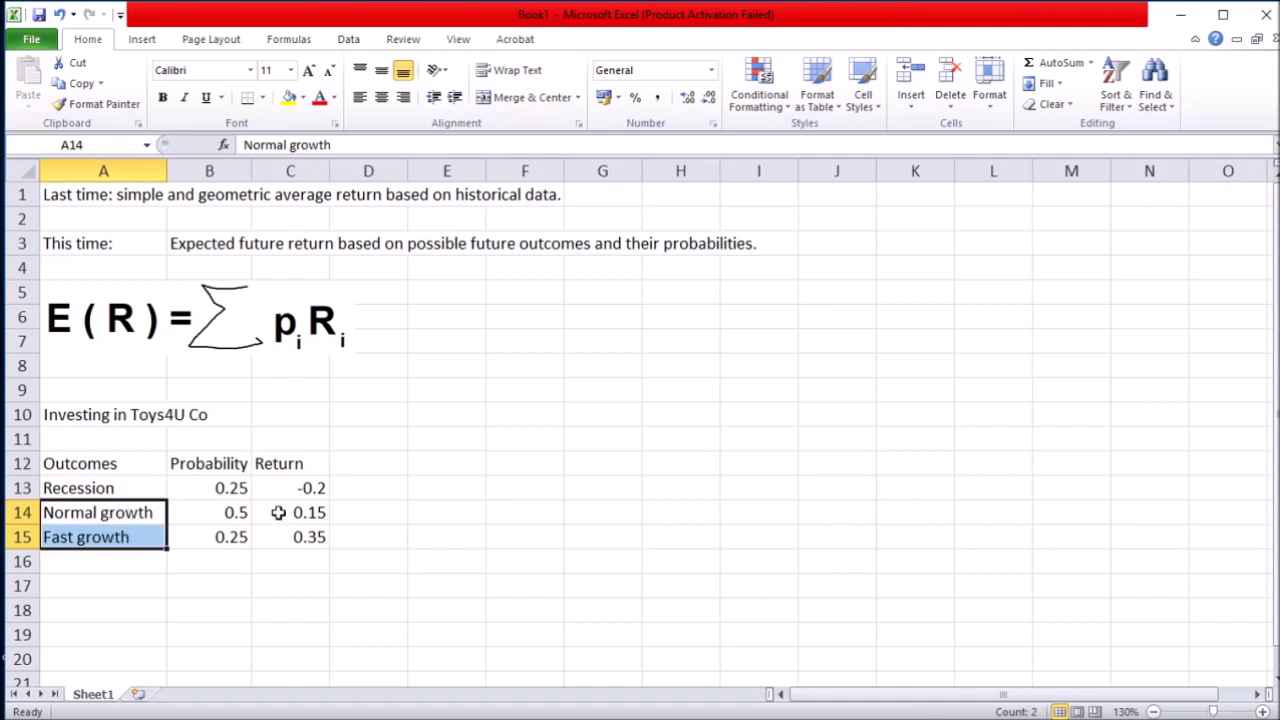
pyautogui.moveTo(277, 512); pyautogui.dragTo(271, 529)
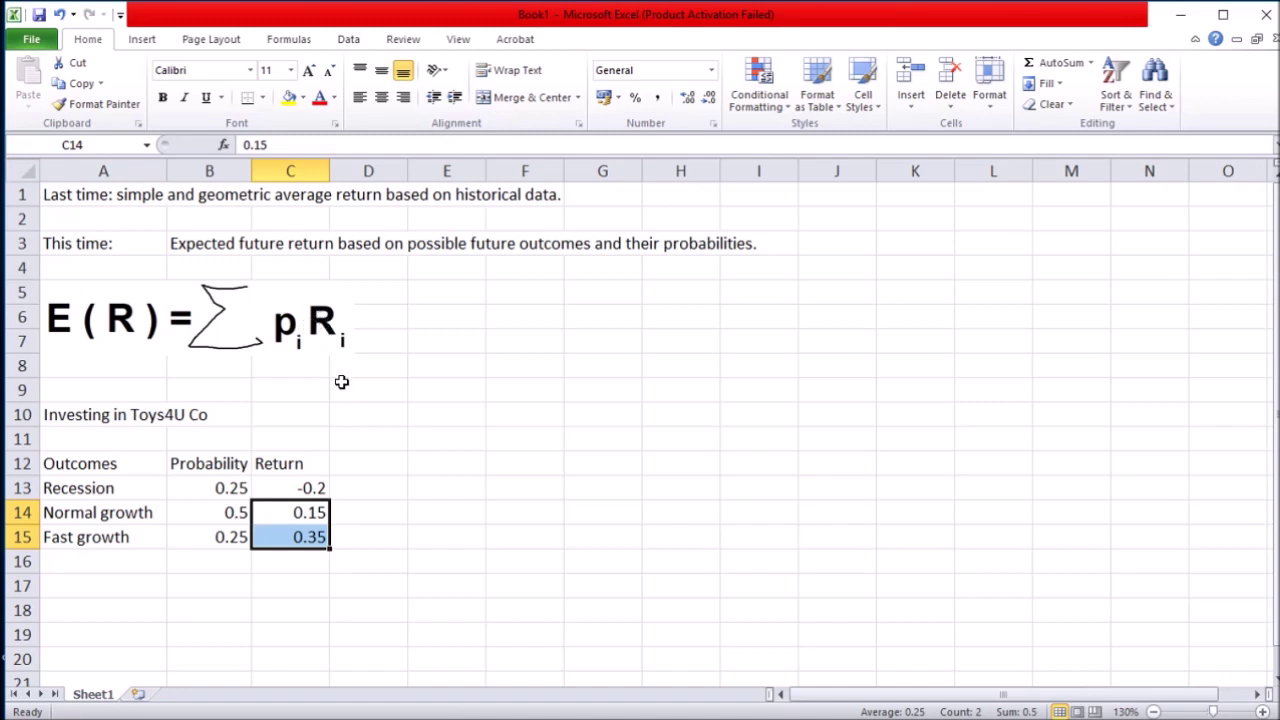
# - Add a "p*R" column in D12 that multiplies probability by return with =B13*C13, and fill it down to D15
pyautogui.click(359, 460)
pyautogui.write('p*R')
pyautogui.press('Return')
pyautogui.write('=')
pyautogui.click(206, 486)
pyautogui.write('*')
pyautogui.click(307, 494)
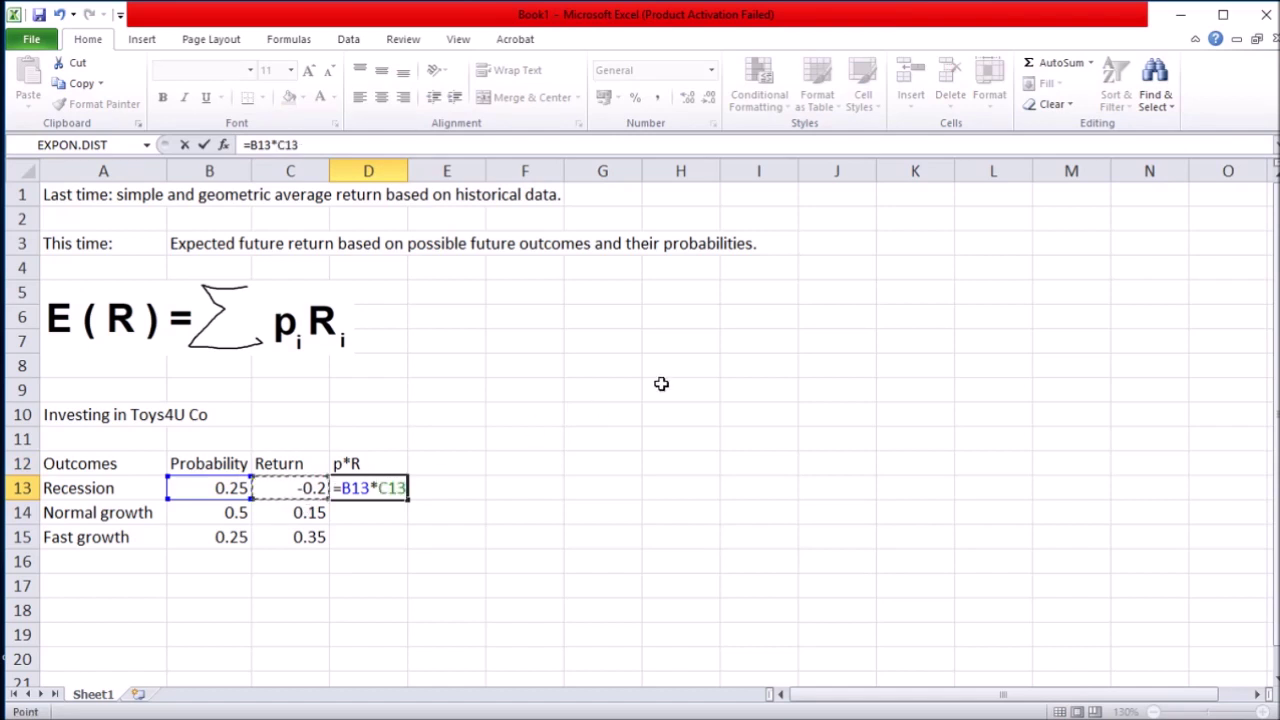
pyautogui.hotkey('ctrl', 'Return')
pyautogui.moveTo(408, 500); pyautogui.dragTo(410, 549)
# - Total the p*R values in D16 with =SUM(D13:D15) and label the result "=Expected Return" in E16
pyautogui.click(345, 561)
pyautogui.hotkey('alt', '=')
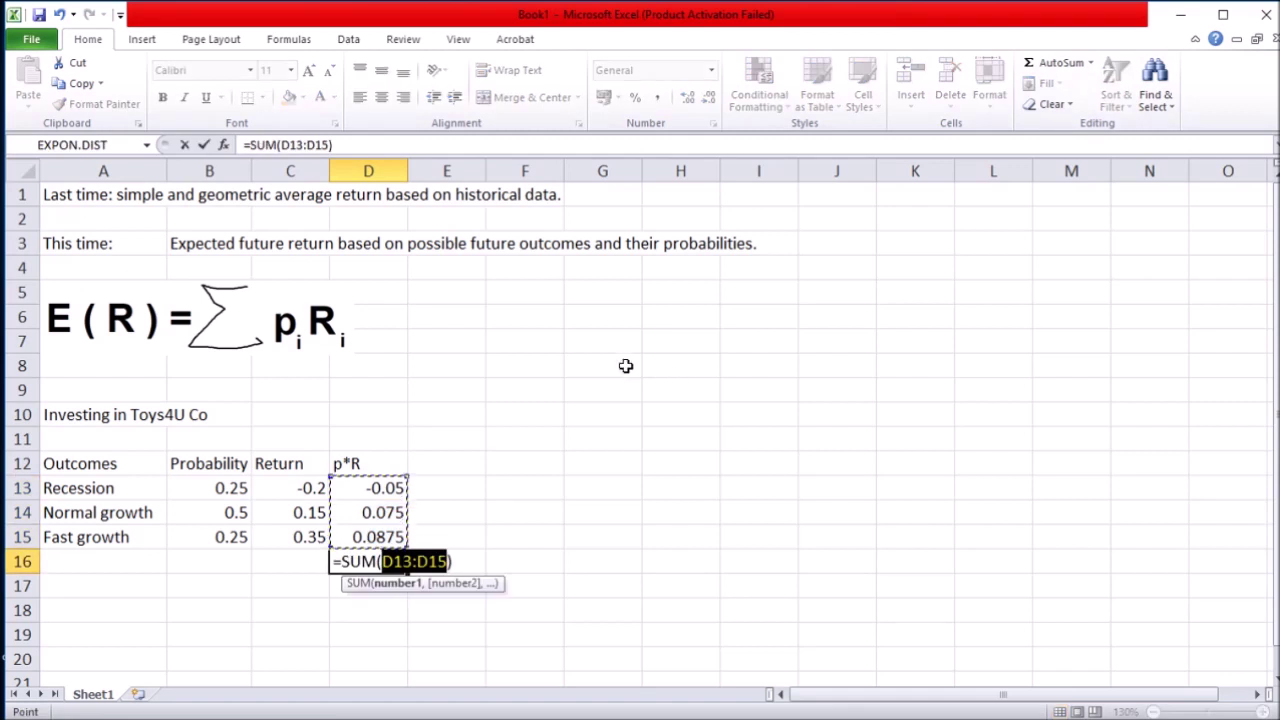
pyautogui.press('Return')
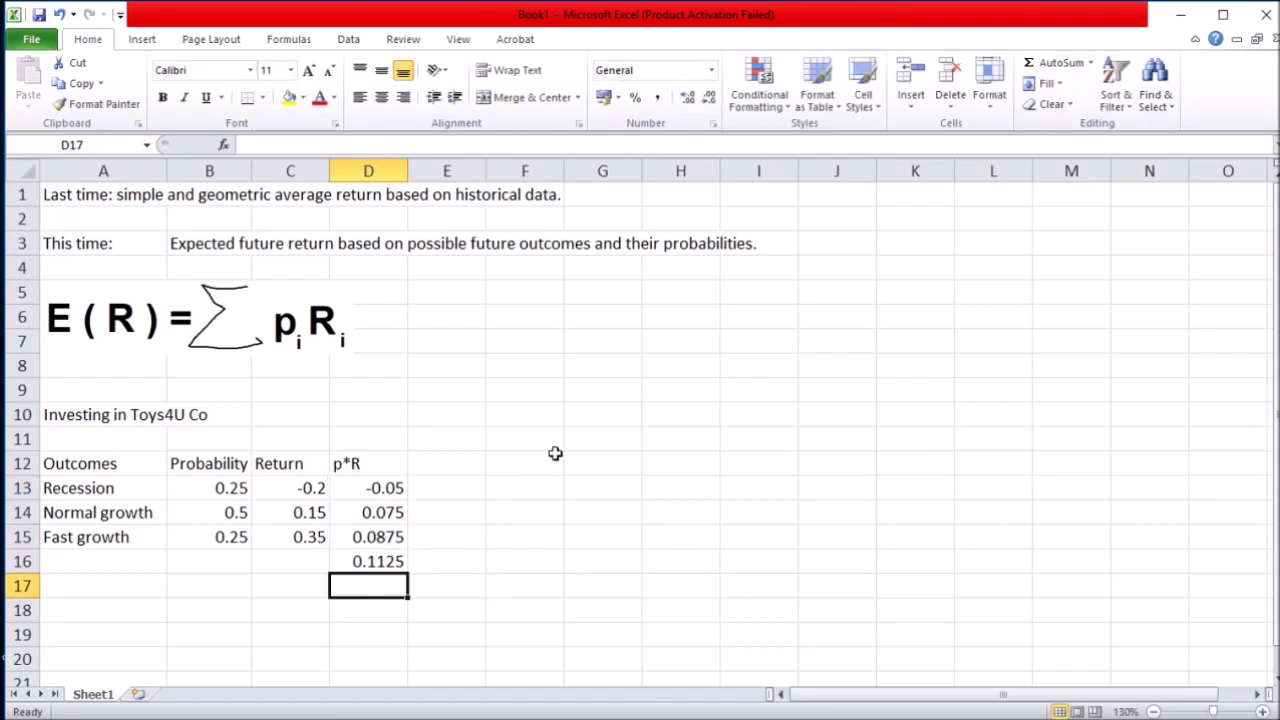
pyautogui.press('Right')
pyautogui.moveTo(370, 563); pyautogui.dragTo(501, 583)
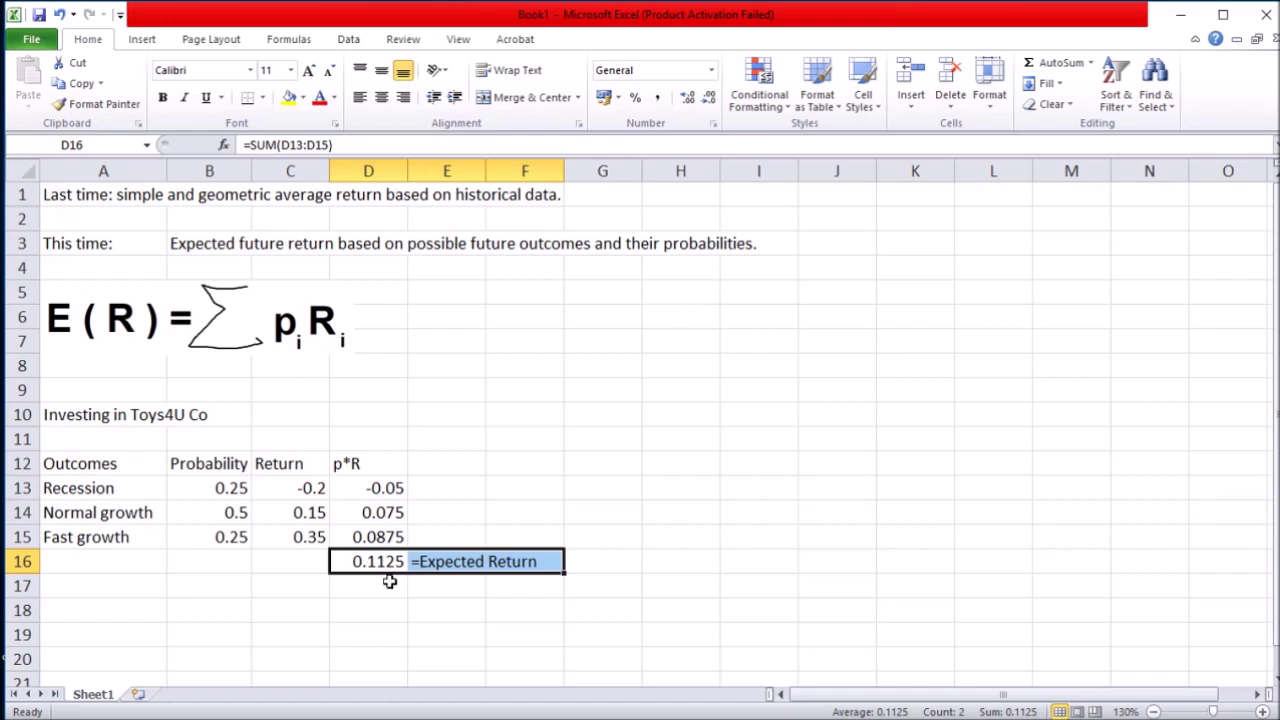
# - Review the outcomes table and compare the possible returns in C13:C15 with the expected return in D16
pyautogui.click(112, 593)
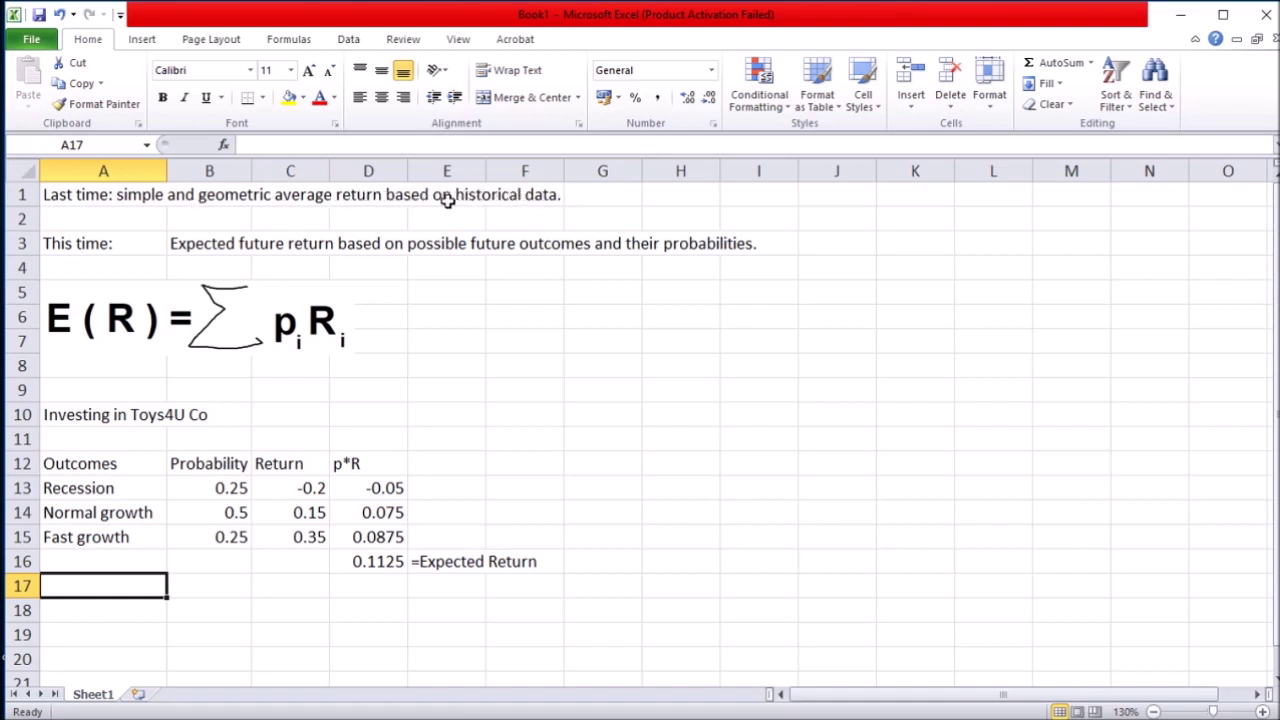
pyautogui.moveTo(87, 463); pyautogui.dragTo(385, 530)
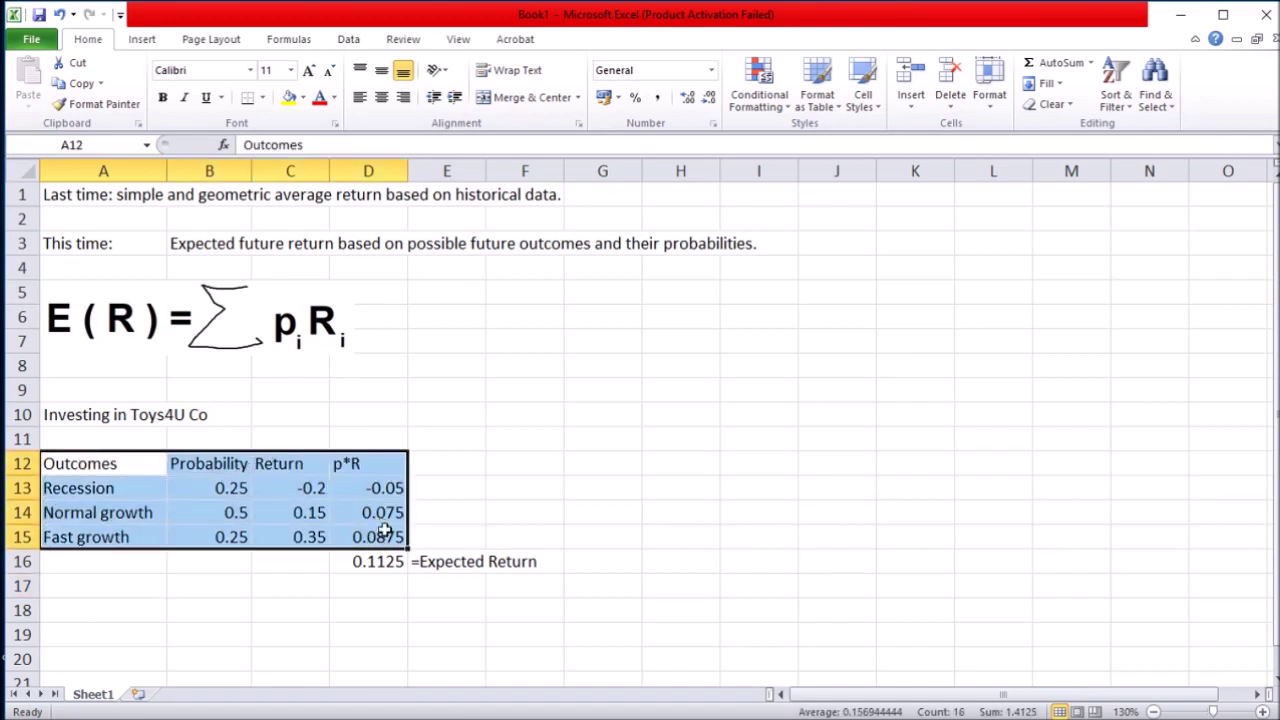
pyautogui.moveTo(138, 461); pyautogui.dragTo(134, 533)
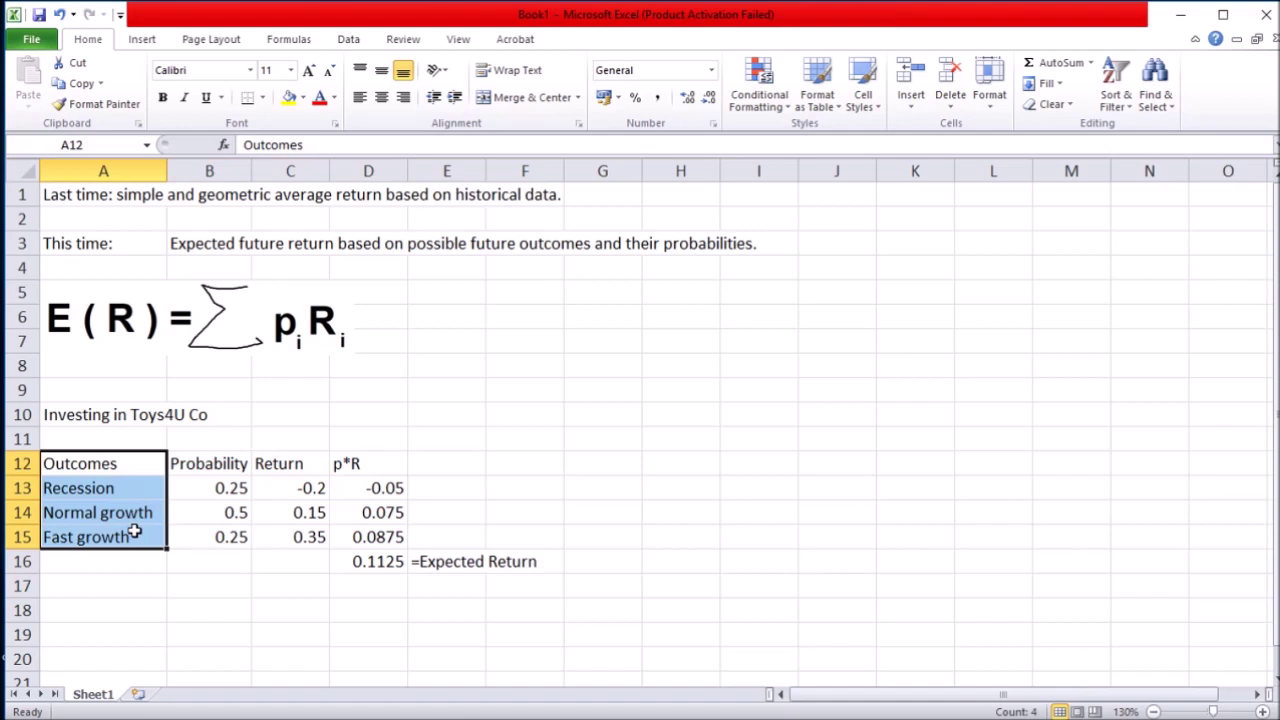
pyautogui.click(443, 464)
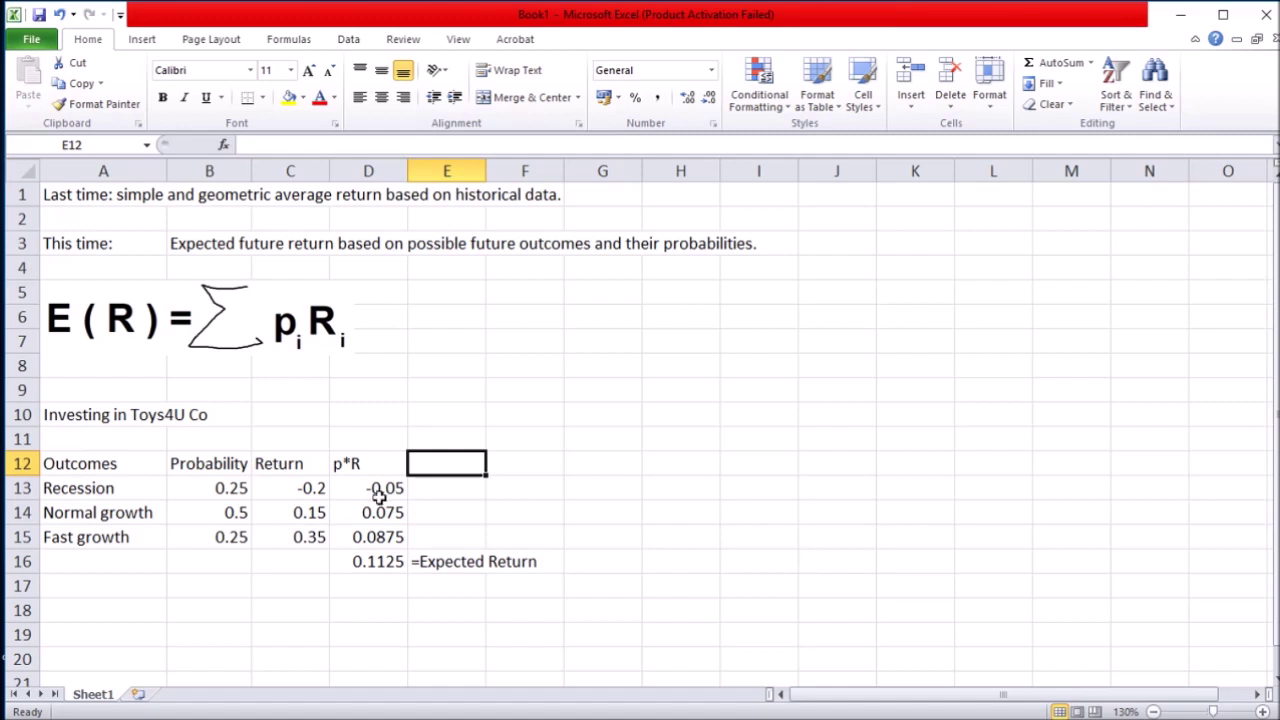
pyautogui.moveTo(303, 490); pyautogui.dragTo(300, 542)
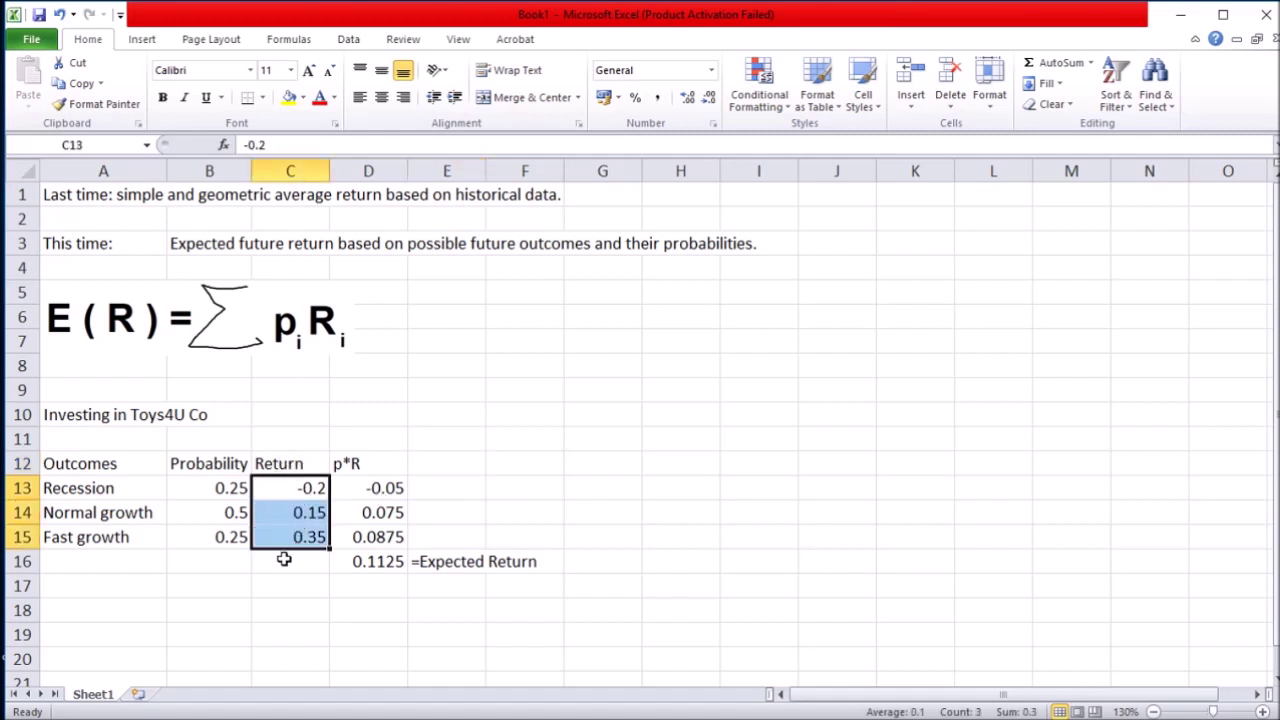
pyautogui.moveTo(128, 470); pyautogui.dragTo(137, 537)
pyautogui.moveTo(304, 489); pyautogui.dragTo(310, 535)
pyautogui.click(375, 561)
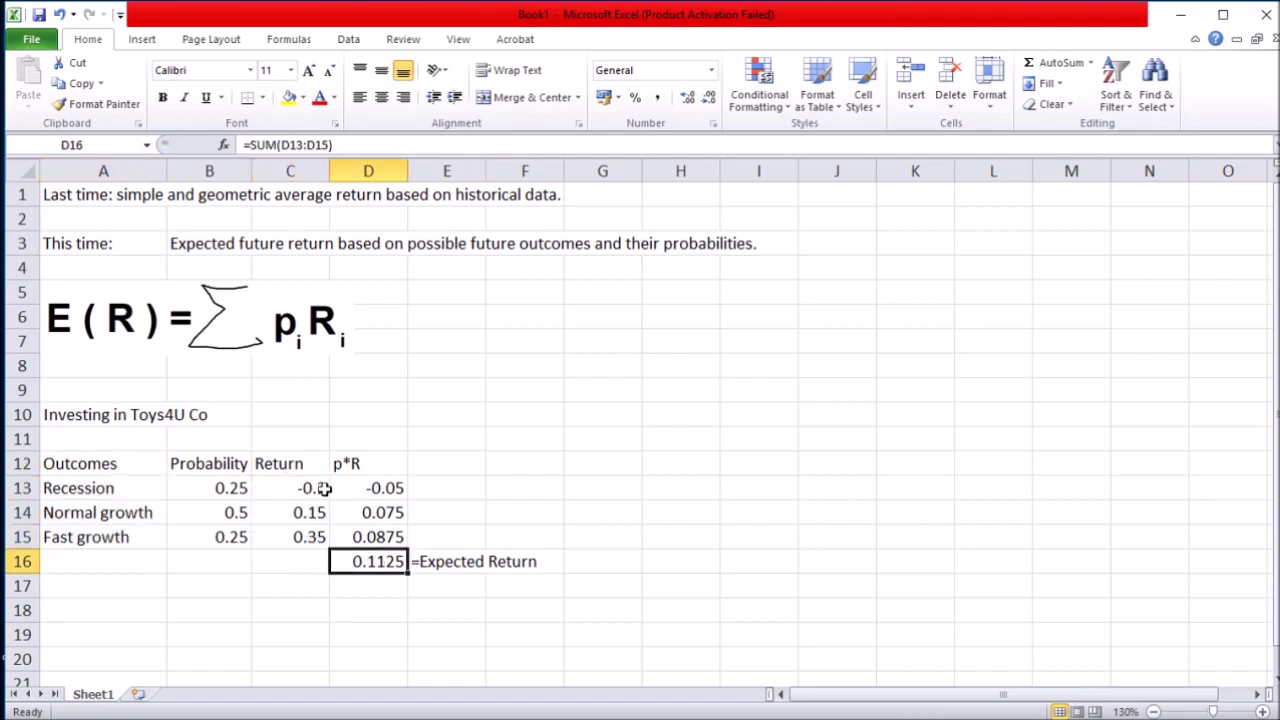
pyautogui.moveTo(286, 466); pyautogui.dragTo(291, 528)
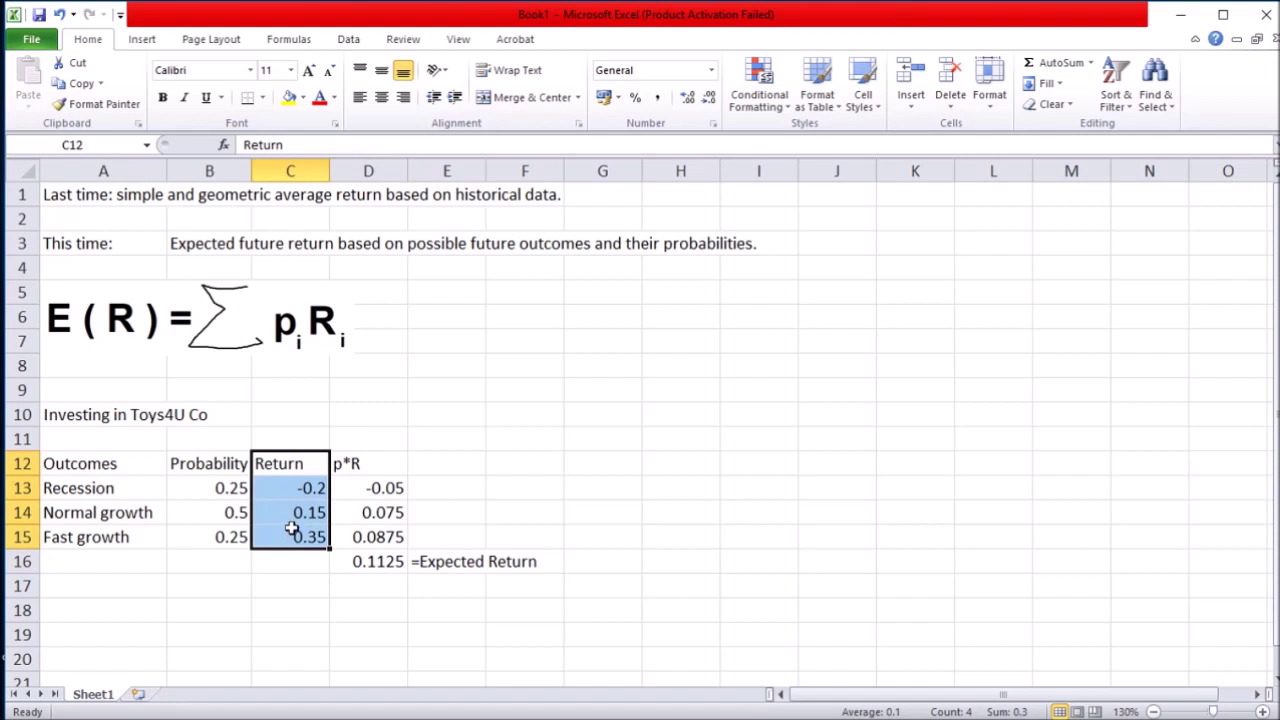
pyautogui.click(372, 561)
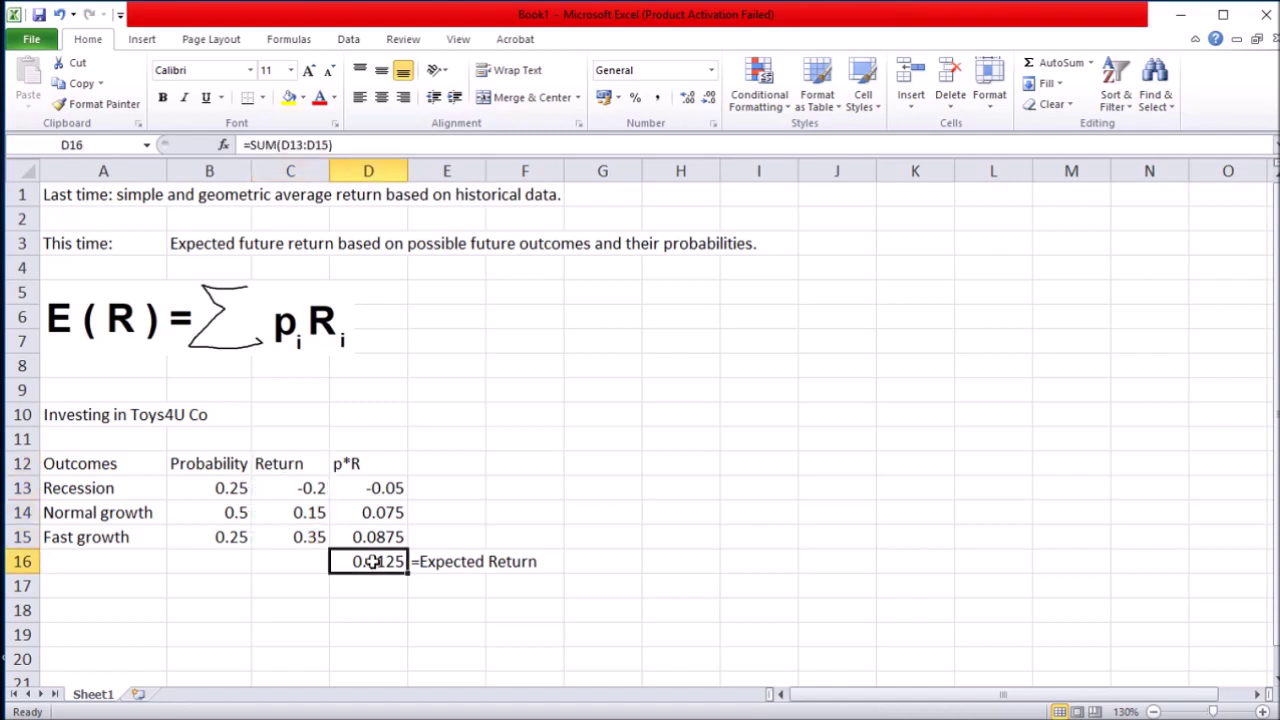
# - Add a "Diff" heading in E12 and enter =C13-$D$16 in E13 for the recession return's deviation from the expected return
pyautogui.click(466, 460)
pyautogui.write('Diff')
pyautogui.press('Return')
pyautogui.write('=')
pyautogui.click(288, 488)
pyautogui.write('-')
pyautogui.click(374, 561)
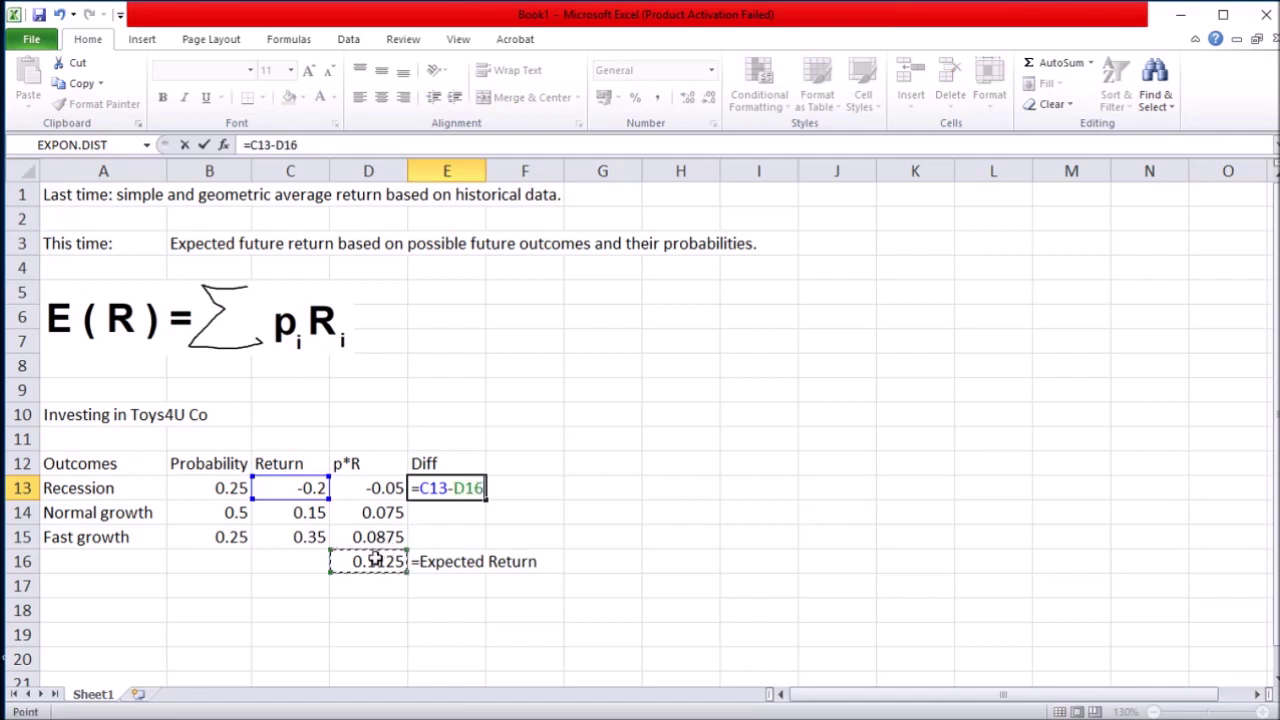
pyautogui.press('F4')
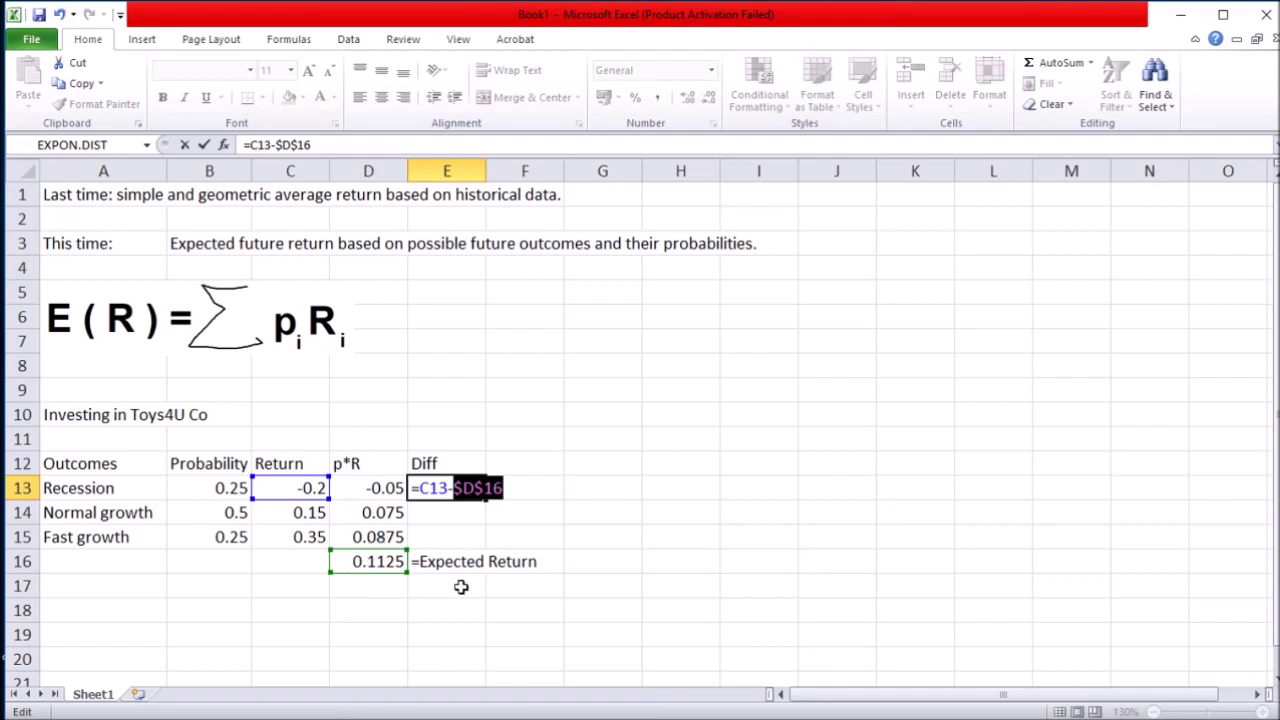
pyautogui.press('Return')
# - Fill the Diff formula from E13 down to E15 and select the whole Diff column including its heading
pyautogui.click(480, 495)
pyautogui.moveTo(486, 500); pyautogui.dragTo(484, 549)
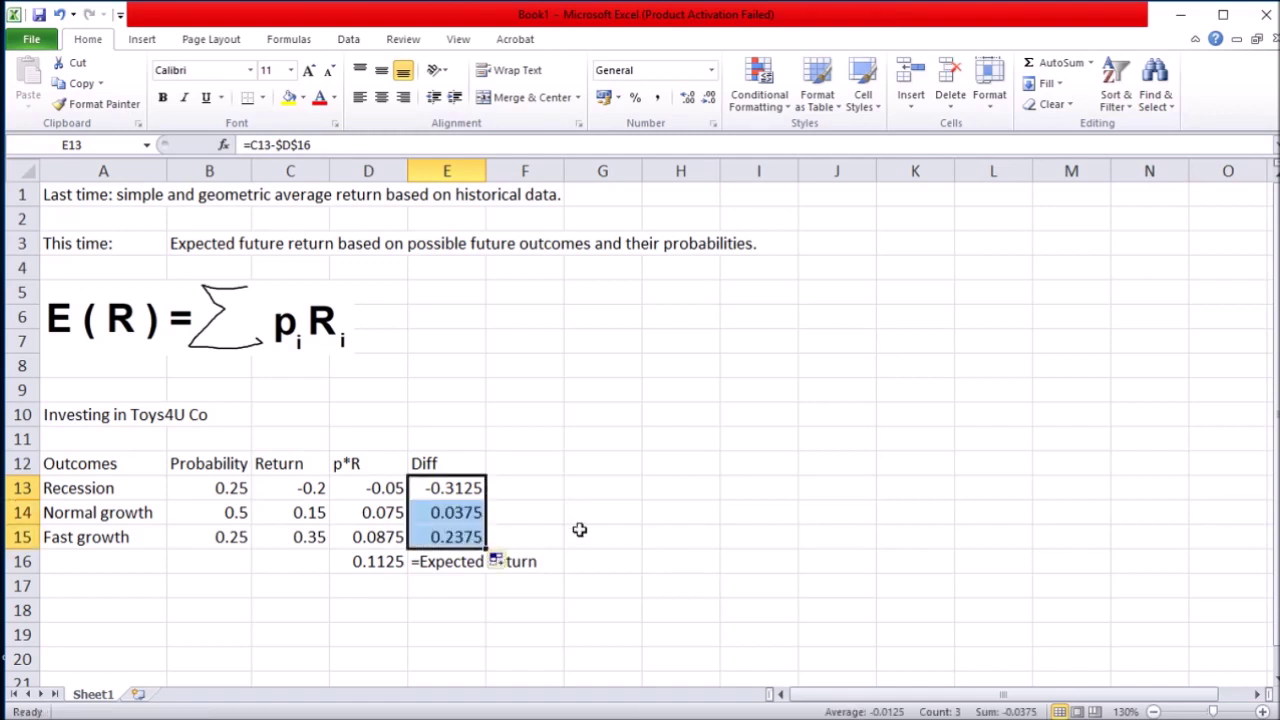
pyautogui.moveTo(465, 468); pyautogui.dragTo(464, 538)
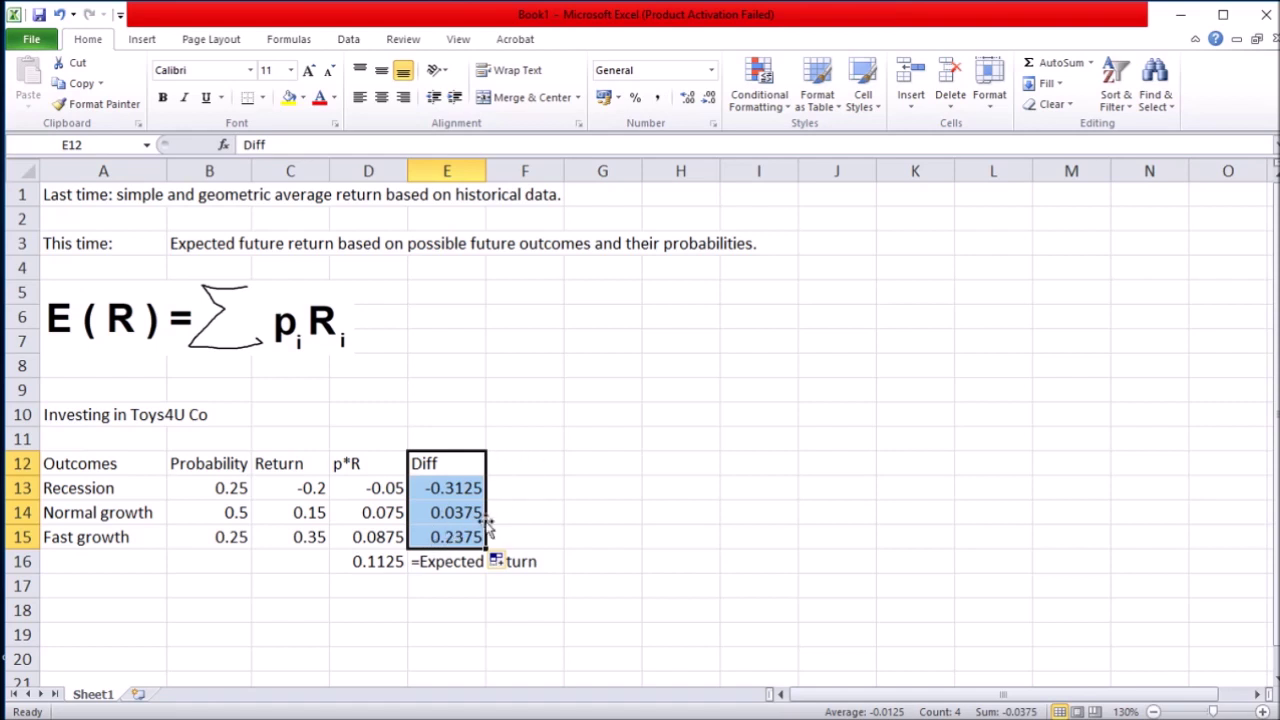
# - Add a "Diff^2" heading in F12, enter =E13^2 in F13 and fill the formula down to F15
pyautogui.click(525, 459)
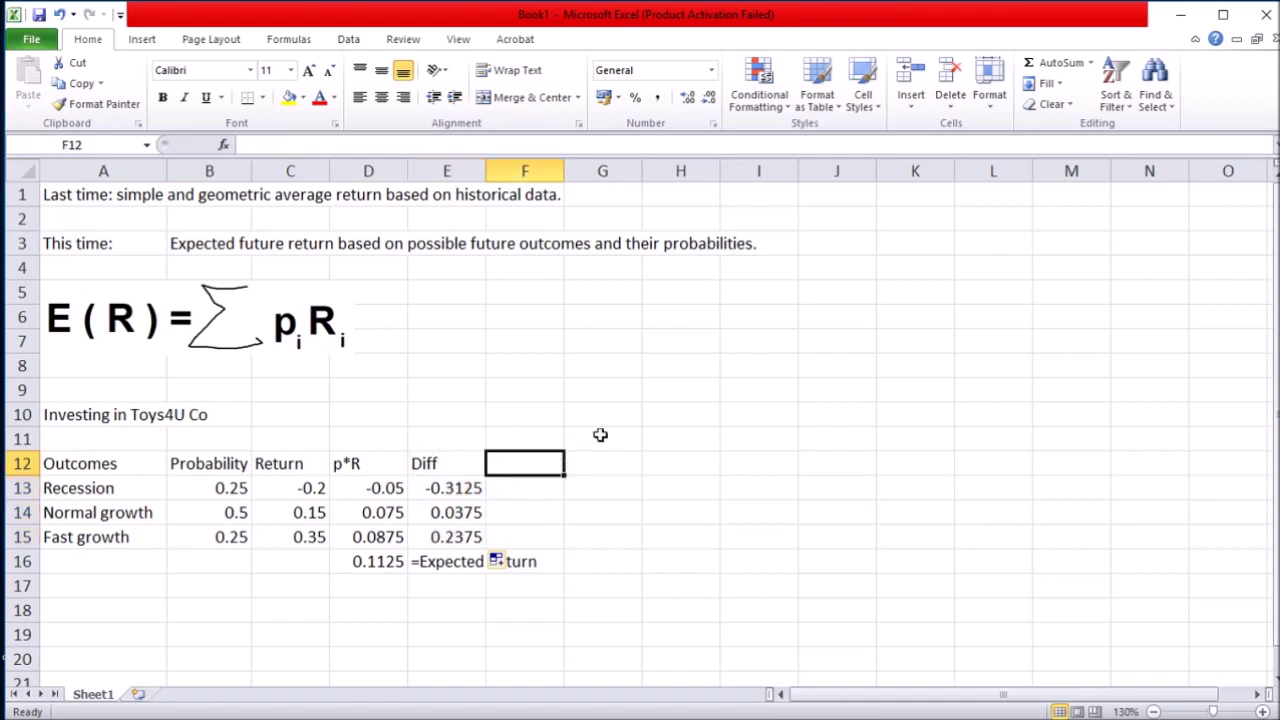
pyautogui.write('Diff^2')
pyautogui.press('Return')
pyautogui.write('=')
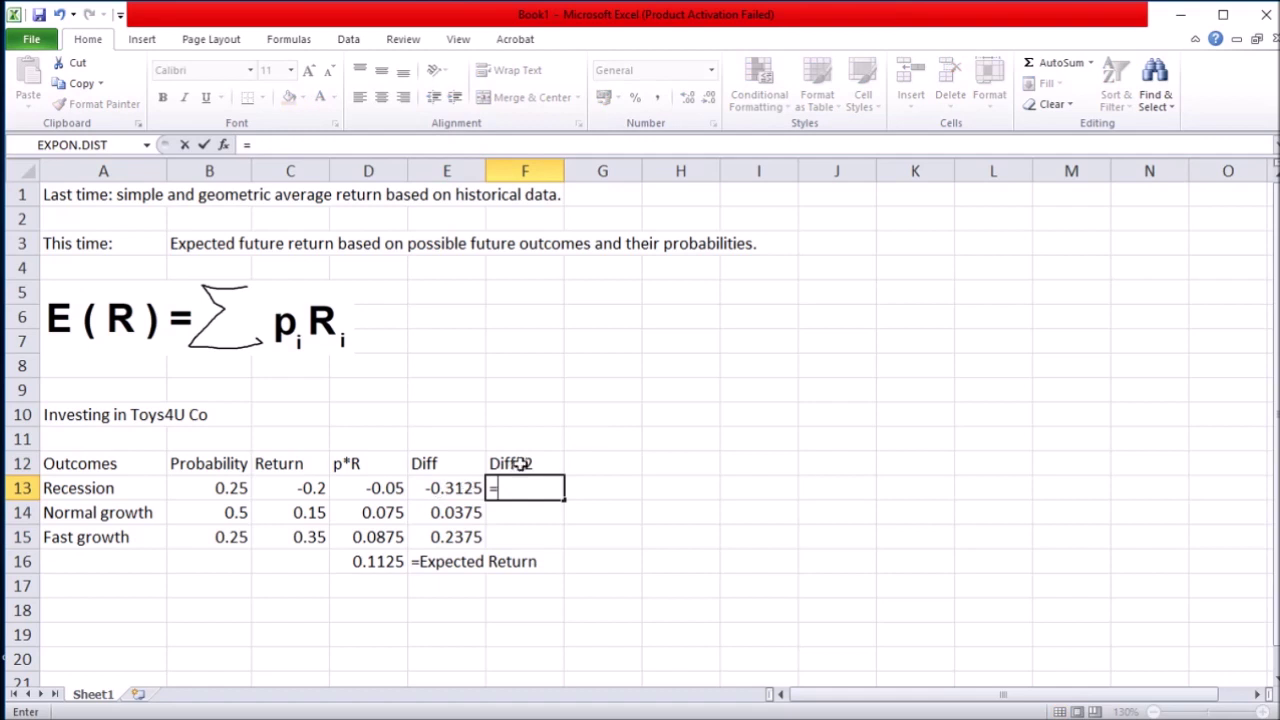
pyautogui.click(454, 490)
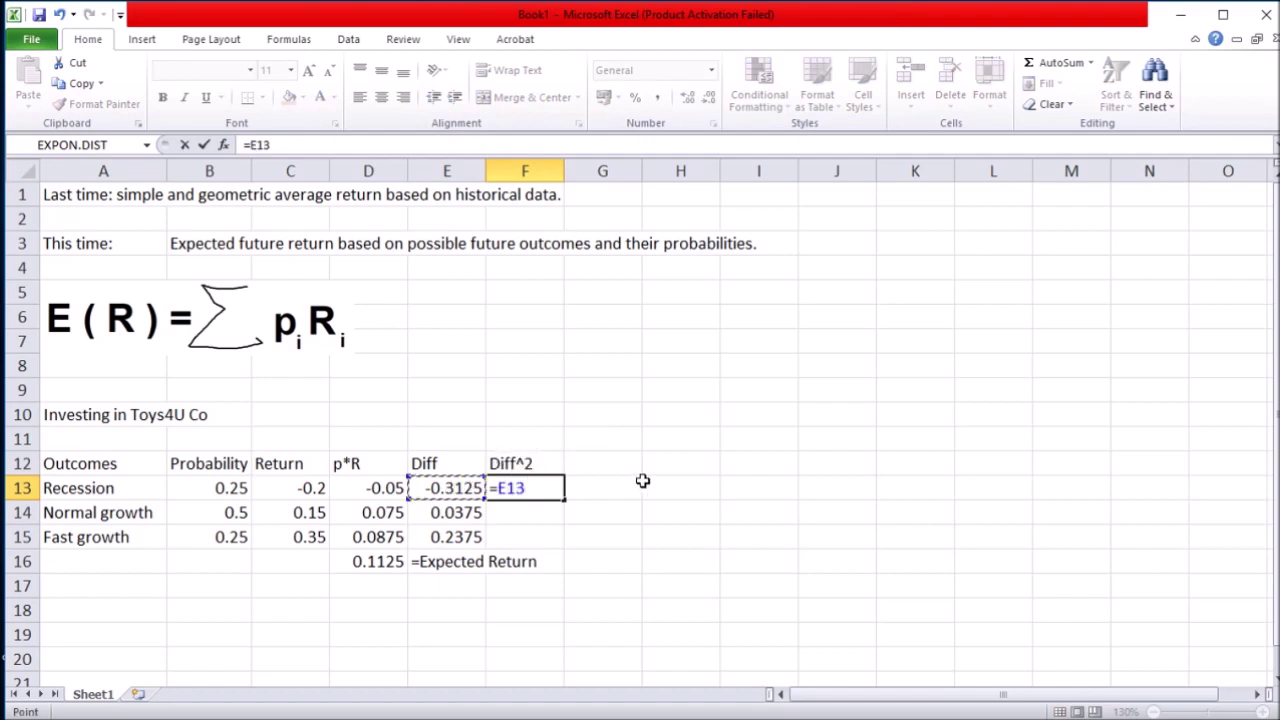
pyautogui.write('^2')
pyautogui.hotkey('ctrl', 'Return')
pyautogui.moveTo(564, 499); pyautogui.dragTo(565, 551)
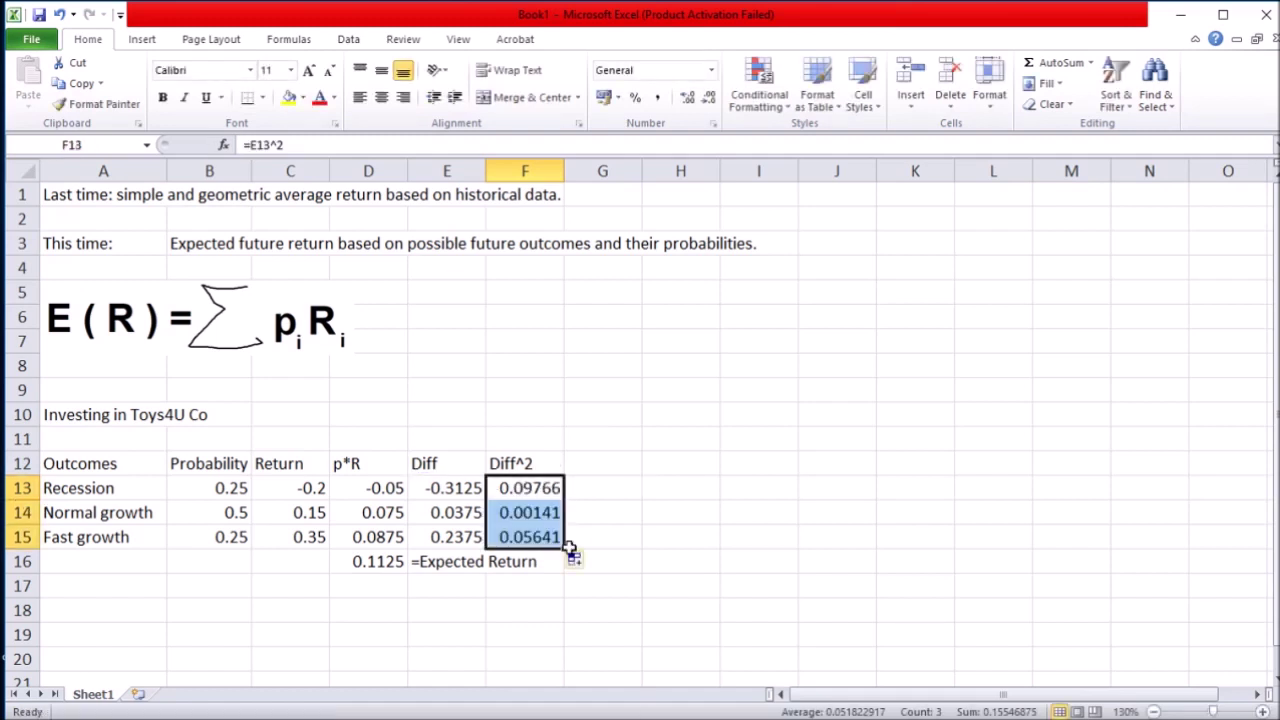
# - Add a "p*Diff^2" heading in G12, enter =B13*F13 in G13 and fill the formula down to G15
pyautogui.click(611, 474)
pyautogui.write('p*Diff^2')
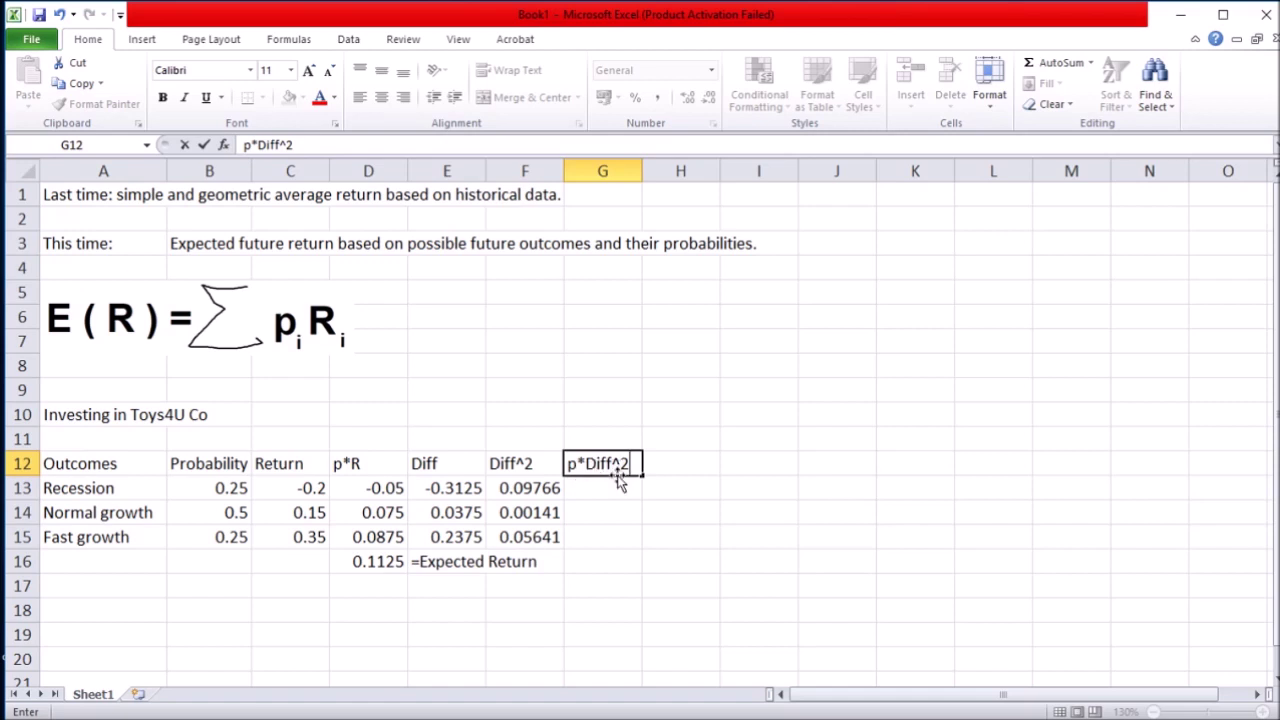
pyautogui.press('Return')
pyautogui.write('=')
pyautogui.click(221, 490)
pyautogui.write('*')
pyautogui.click(507, 490)
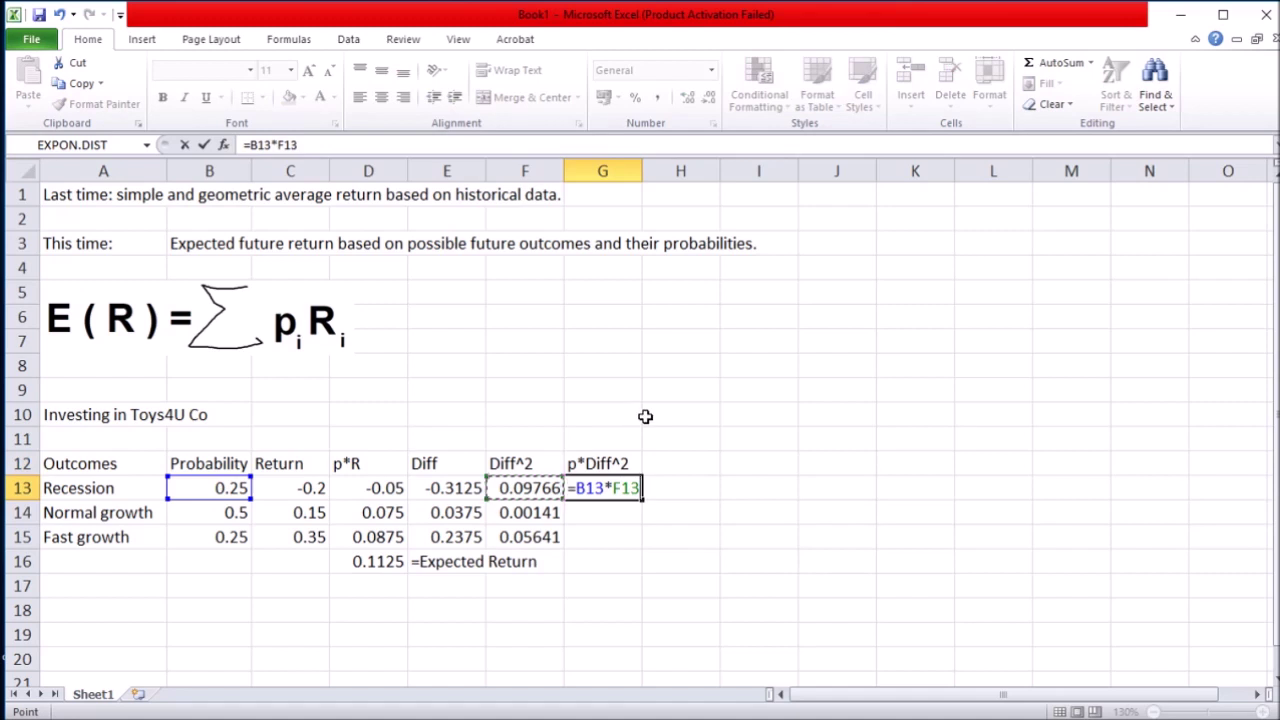
pyautogui.press('Return')
pyautogui.click(633, 488)
pyautogui.moveTo(645, 504); pyautogui.dragTo(644, 549)
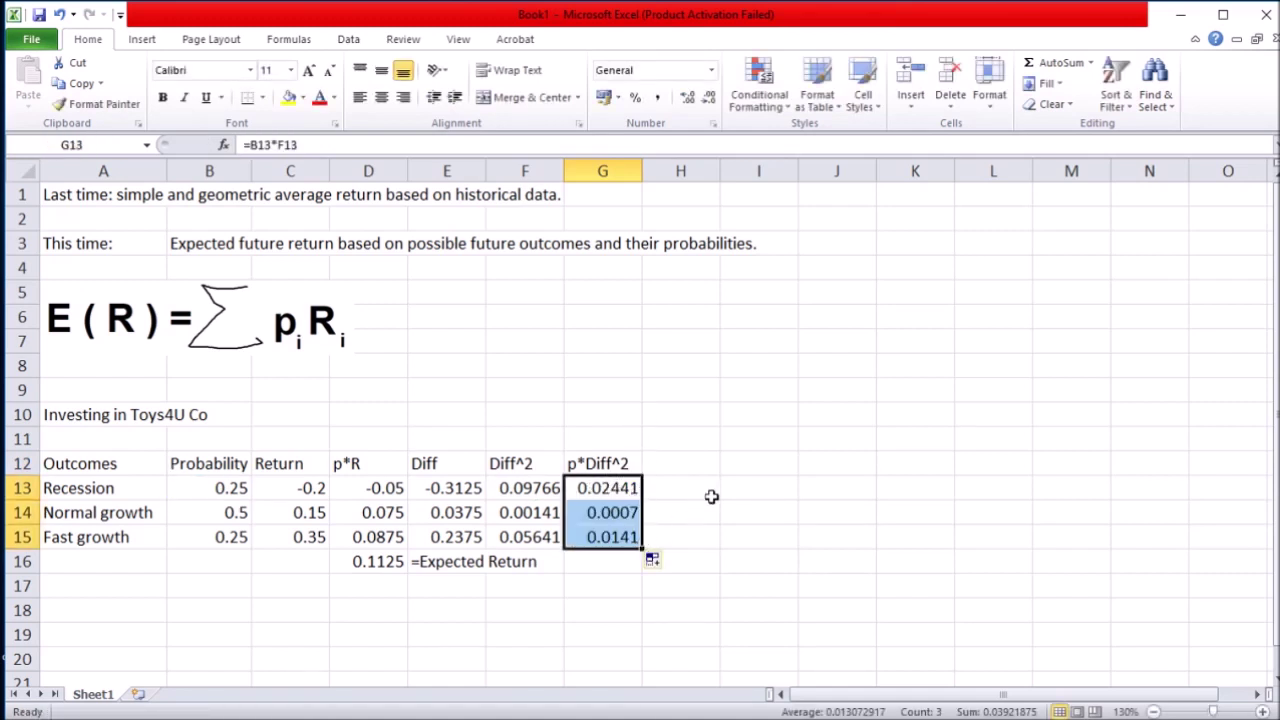
# - Total the p*Diff^2 values in G16 with =SUM(G13:G15) and label the result "=Variance" in H16
pyautogui.click(602, 561)
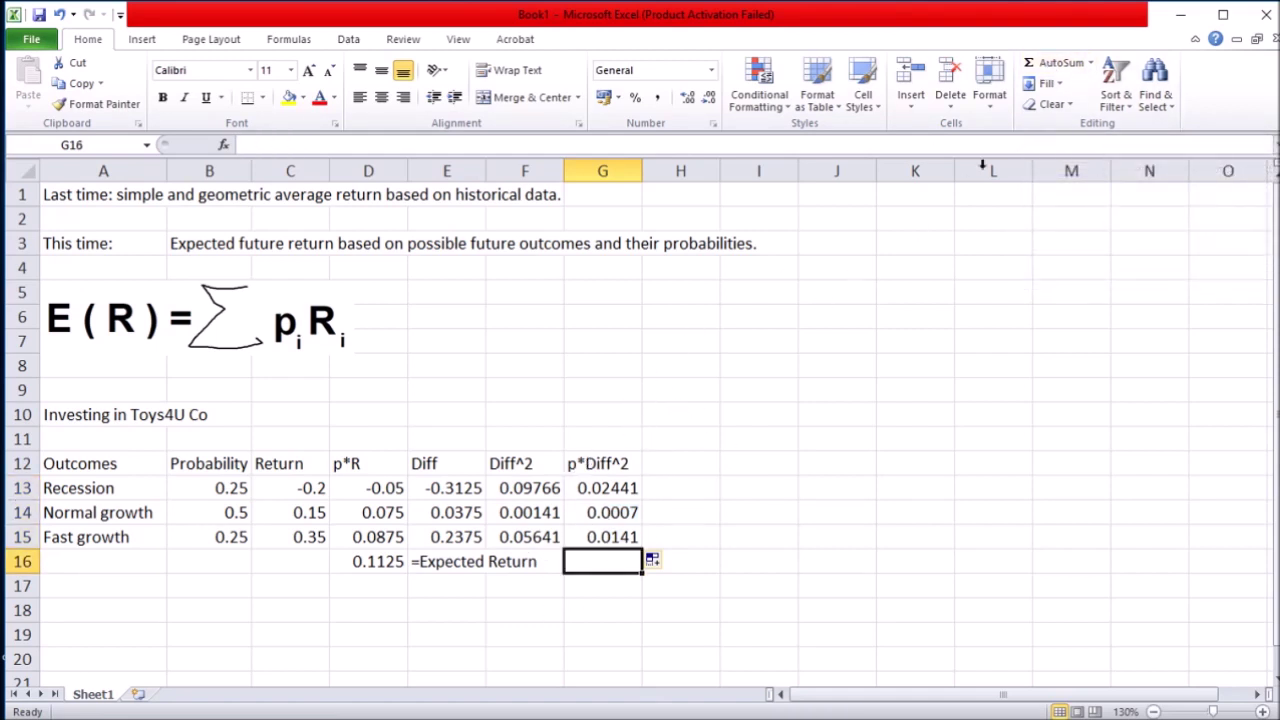
pyautogui.click(1048, 62)
pyautogui.press('Tab')
pyautogui.write("'=Variance")
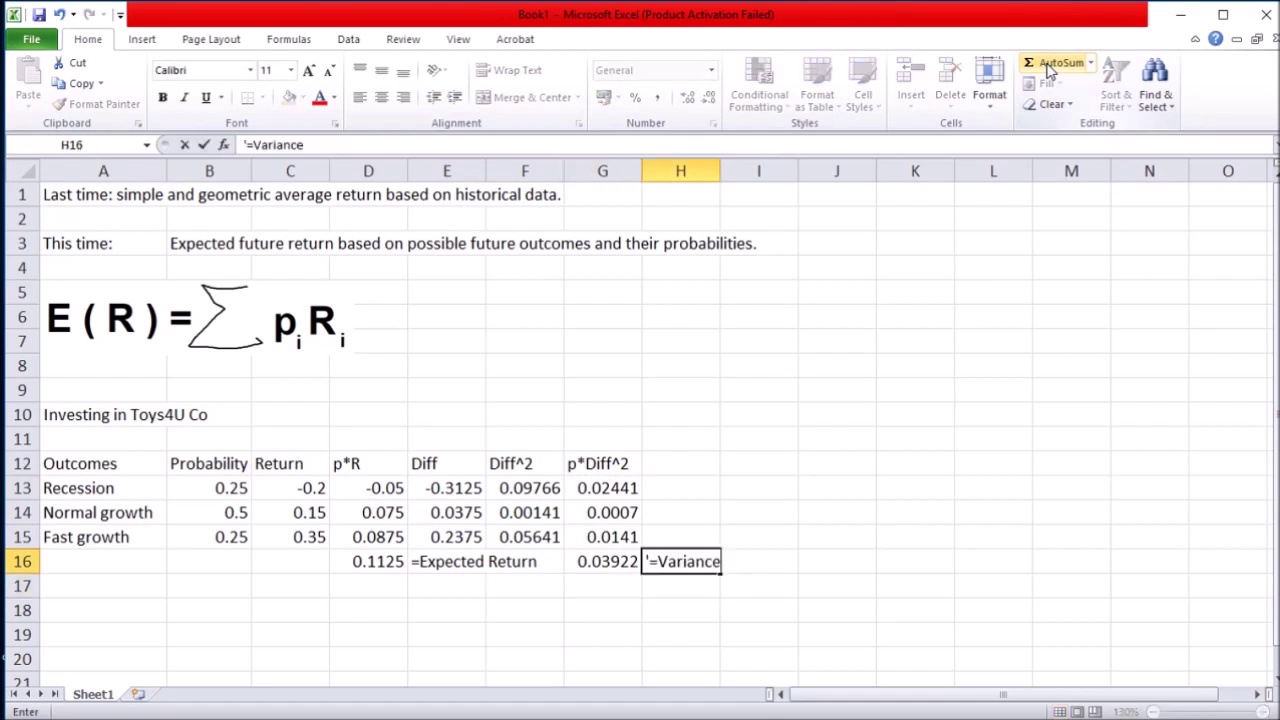
pyautogui.press('Return')
# - Review the variance total and its label in G16:H16 and select the variance formula picture below the table
pyautogui.moveTo(634, 561); pyautogui.dragTo(671, 561)
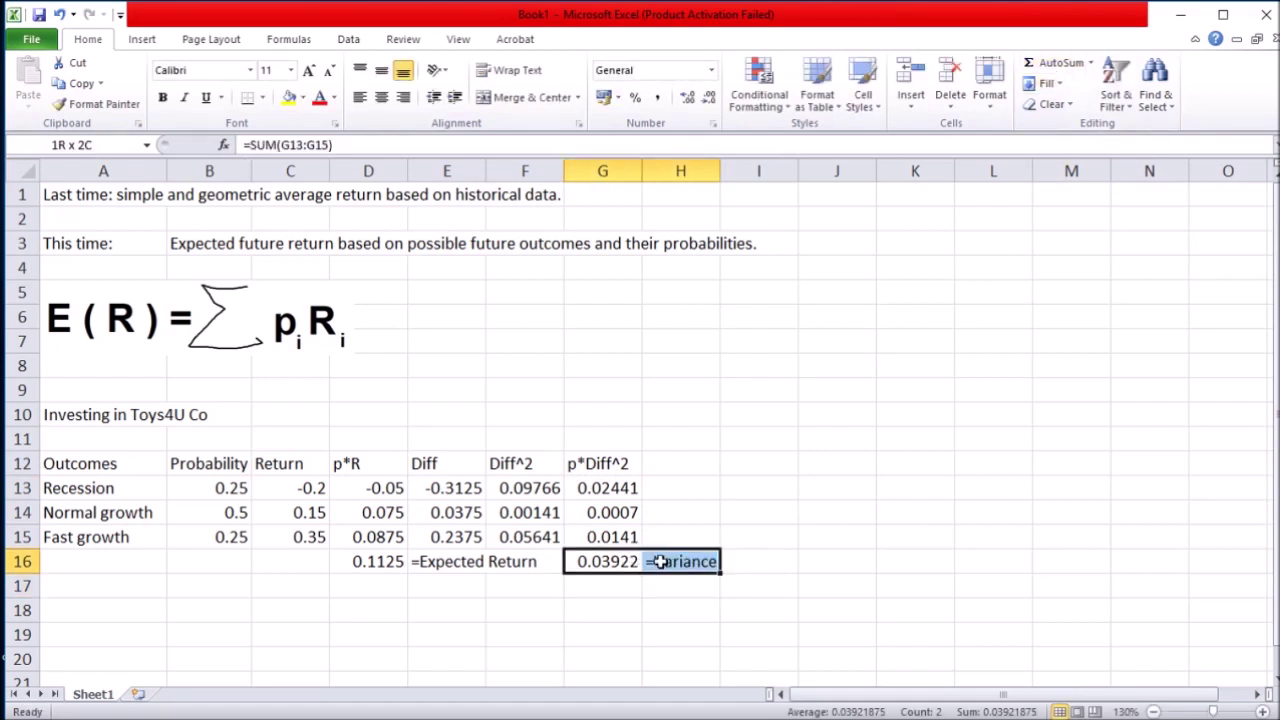
pyautogui.click(758, 610)
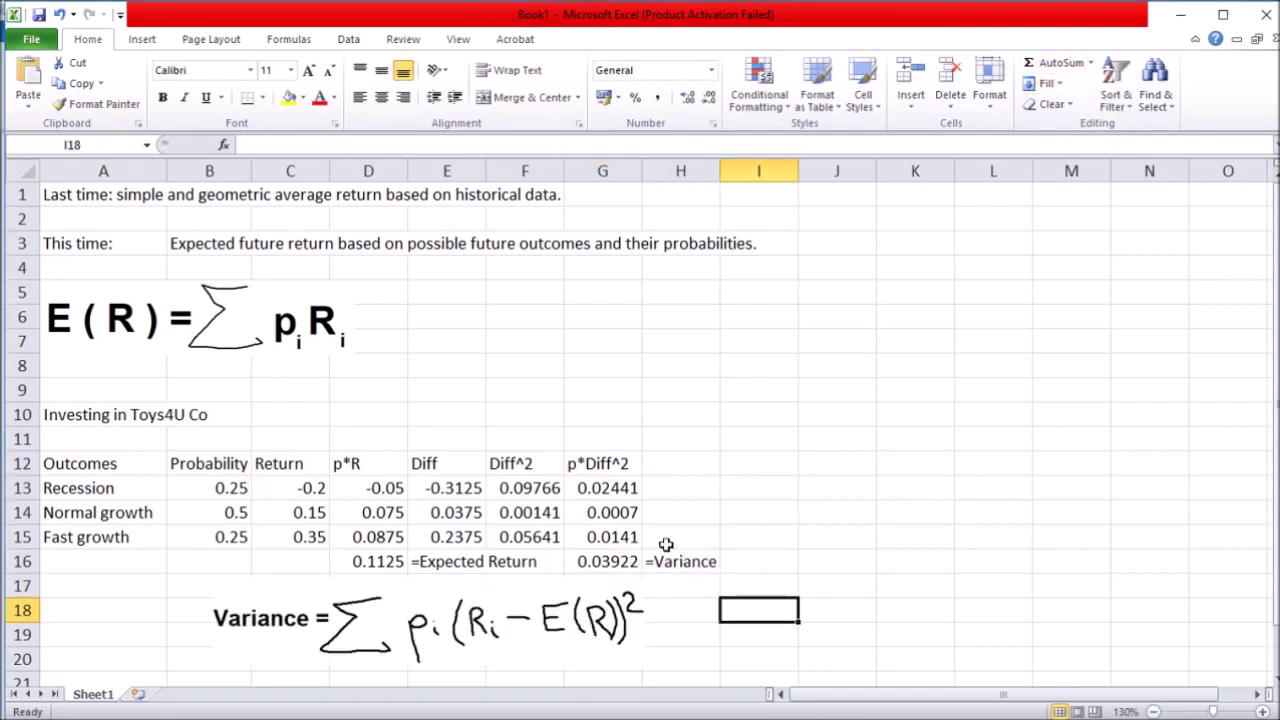
pyautogui.click(402, 616)
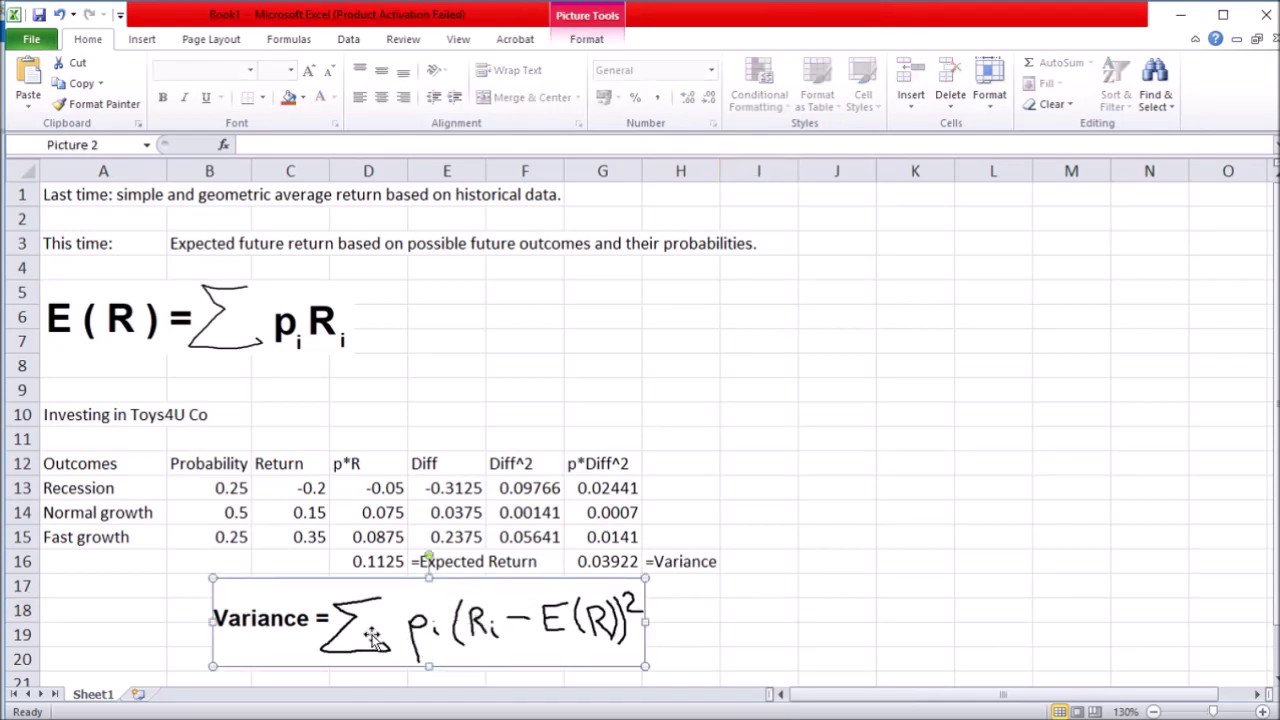